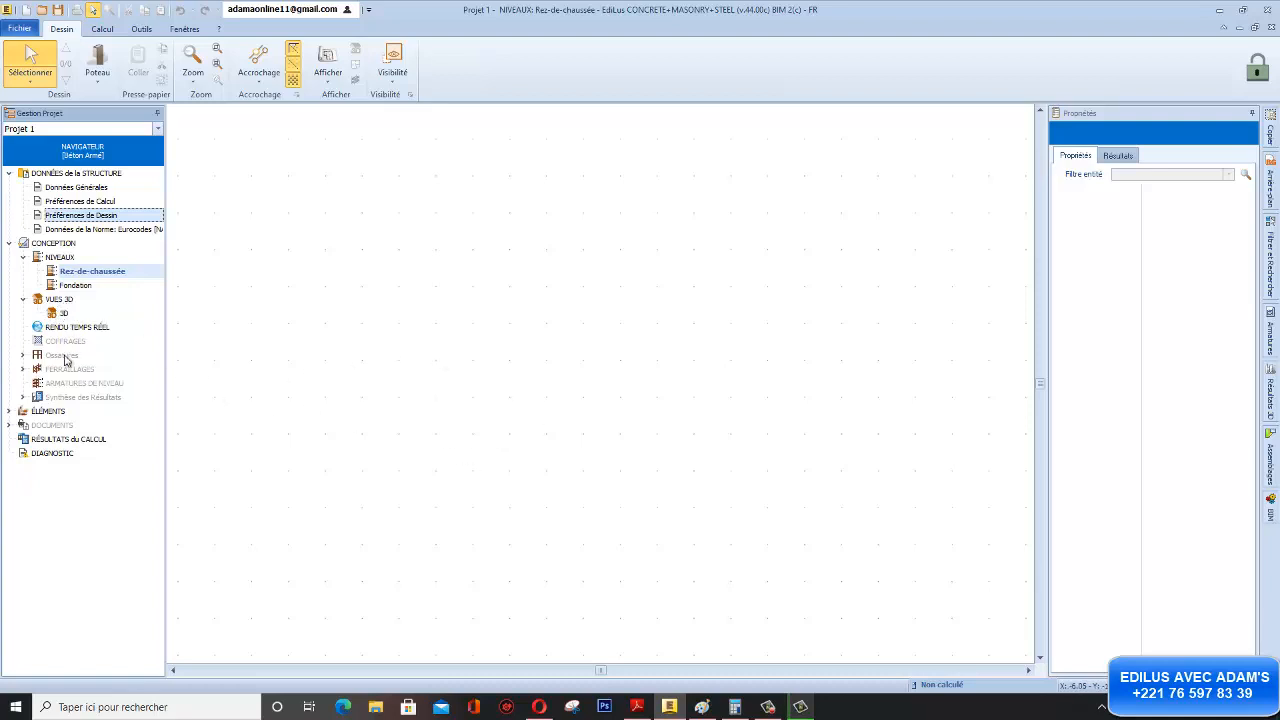
# - Add a new reinforced concrete material (Béton armé) to the project's Matériaux elements
pyautogui.click(9, 412)
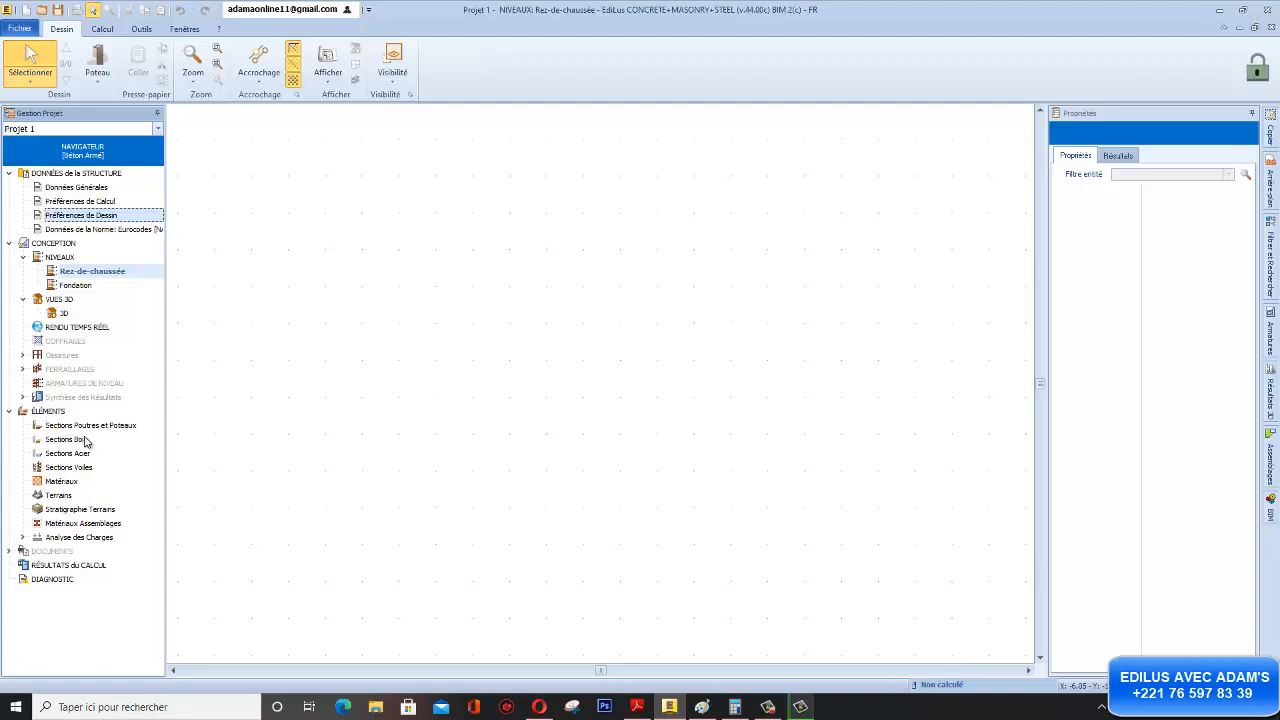
pyautogui.click(61, 482)
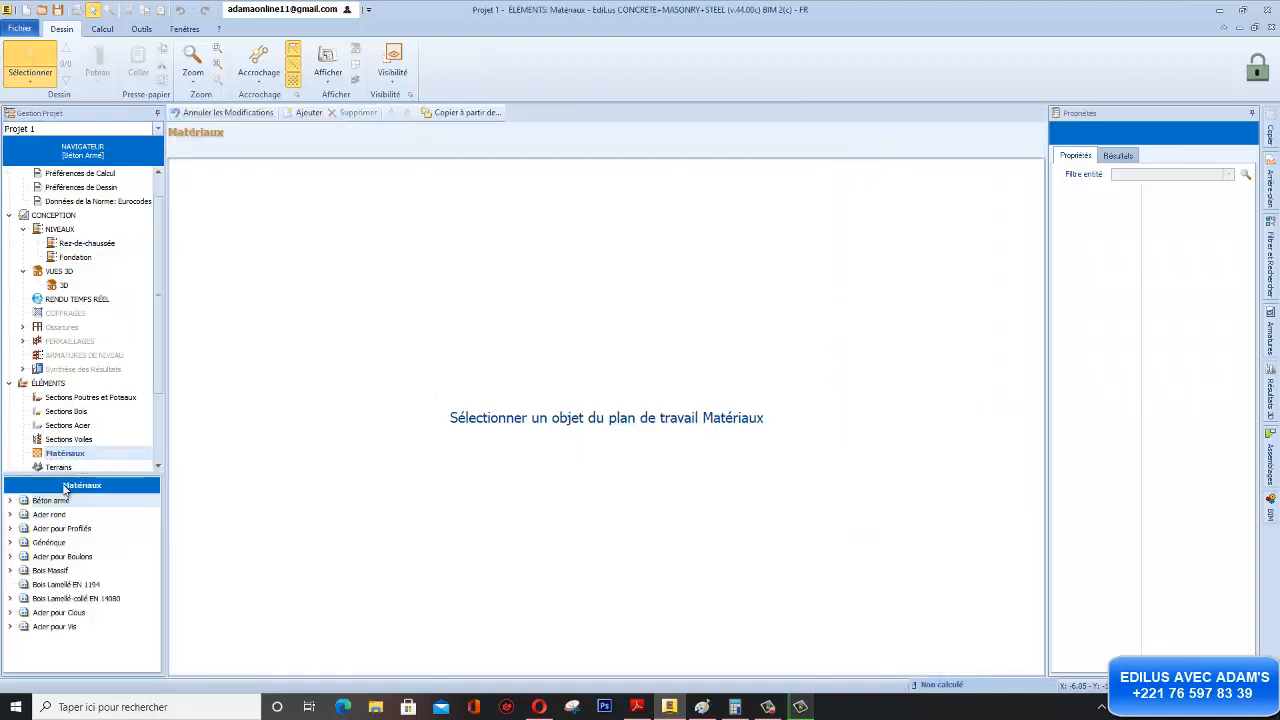
pyautogui.click(302, 117)
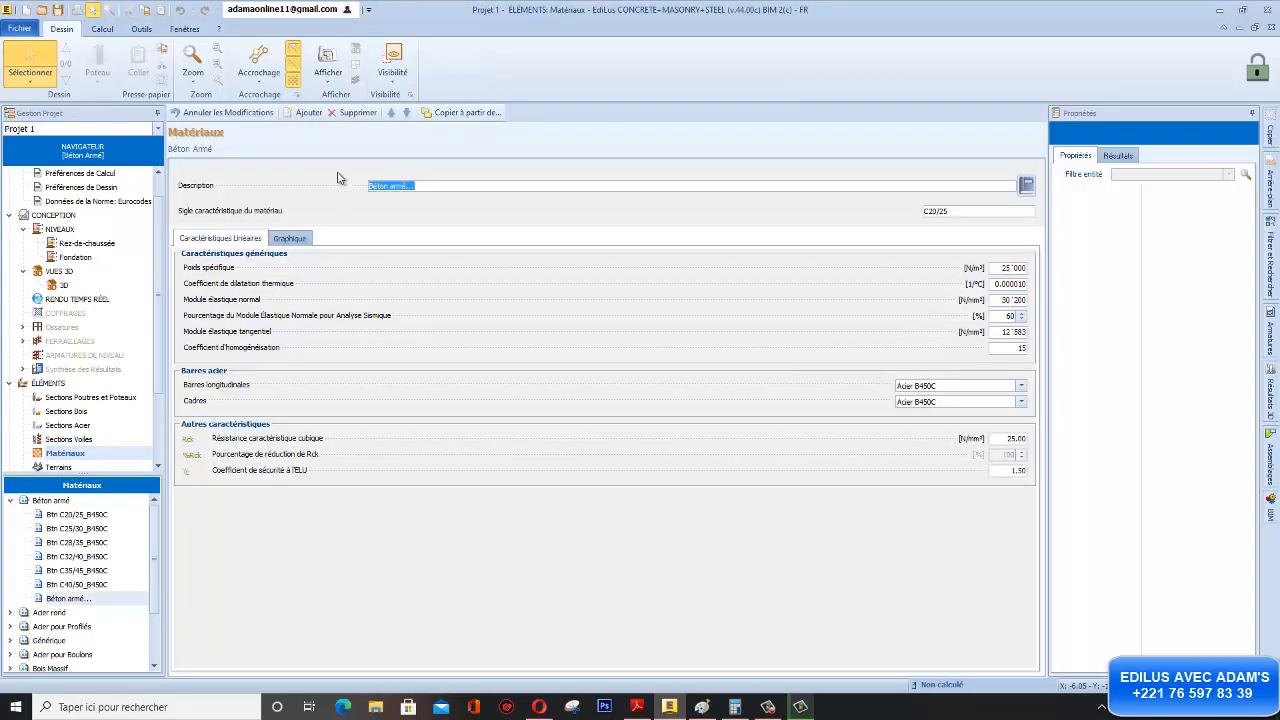
pyautogui.click(423, 187)
pyautogui.moveTo(967, 212); pyautogui.dragTo(873, 218)
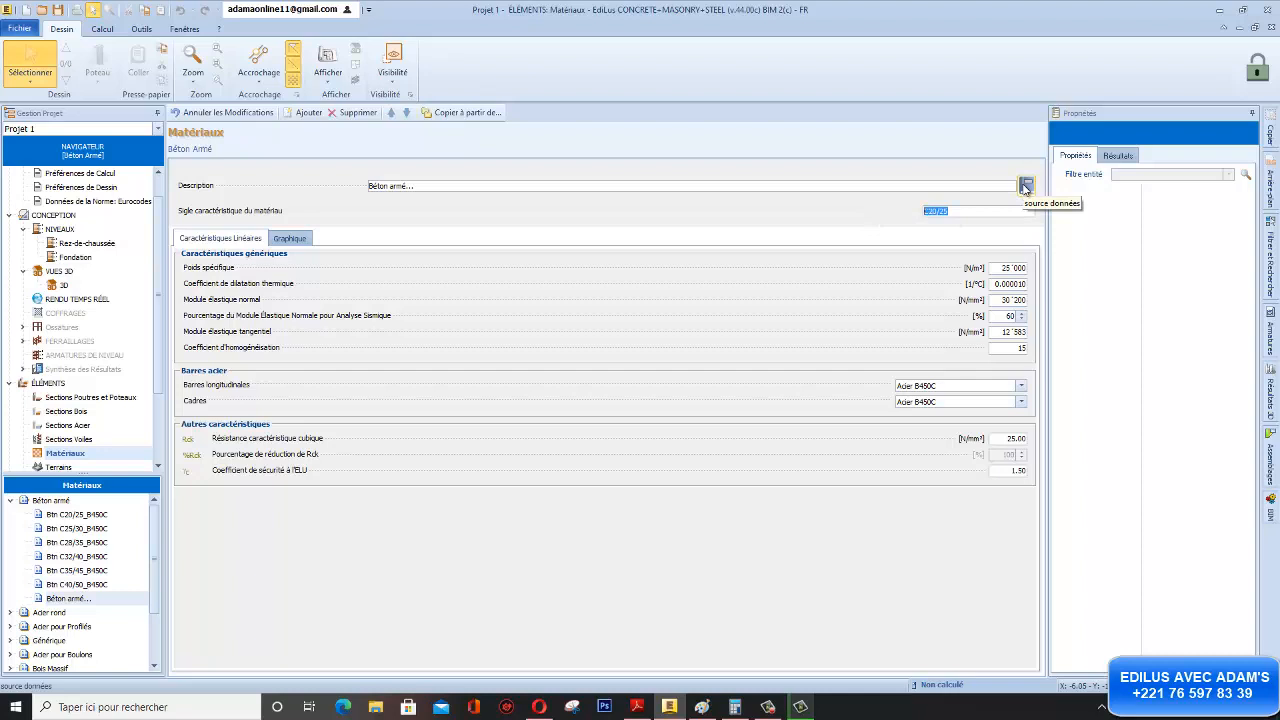
# - Assign the C25/30 characteristics from the current regulations for new concrete to the new material
pyautogui.click(1025, 188)
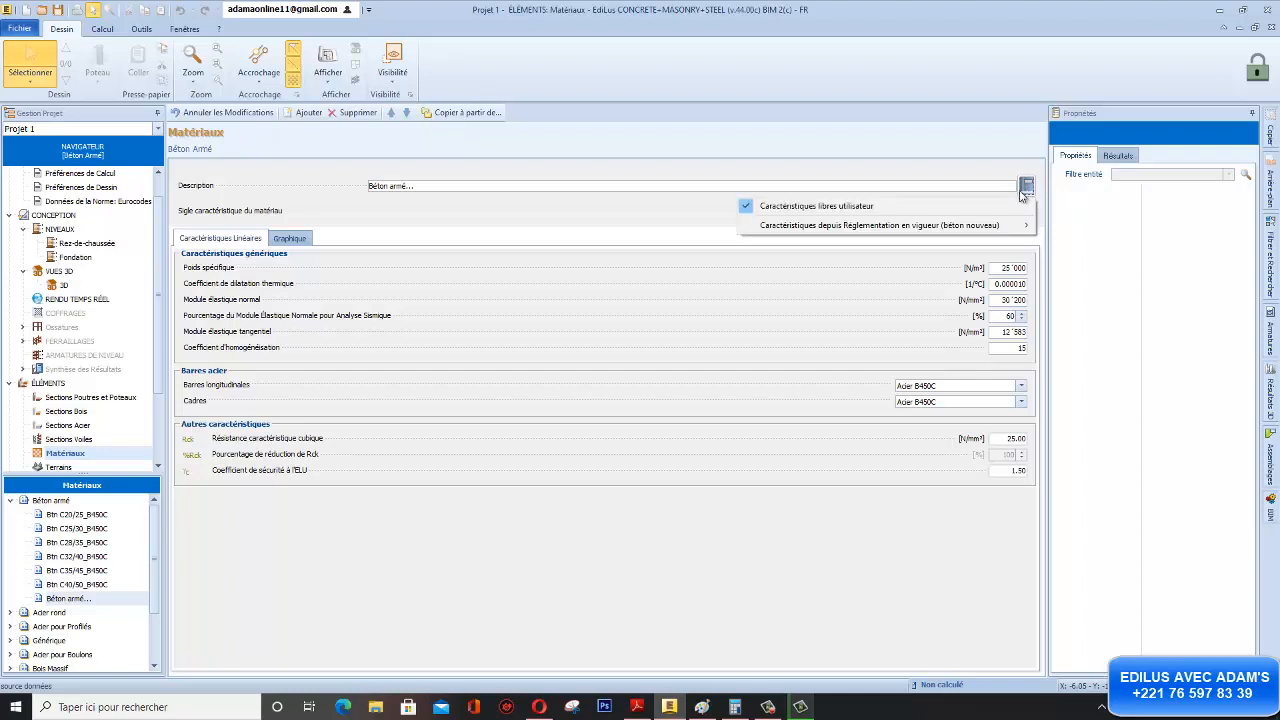
pyautogui.moveTo(860, 229)
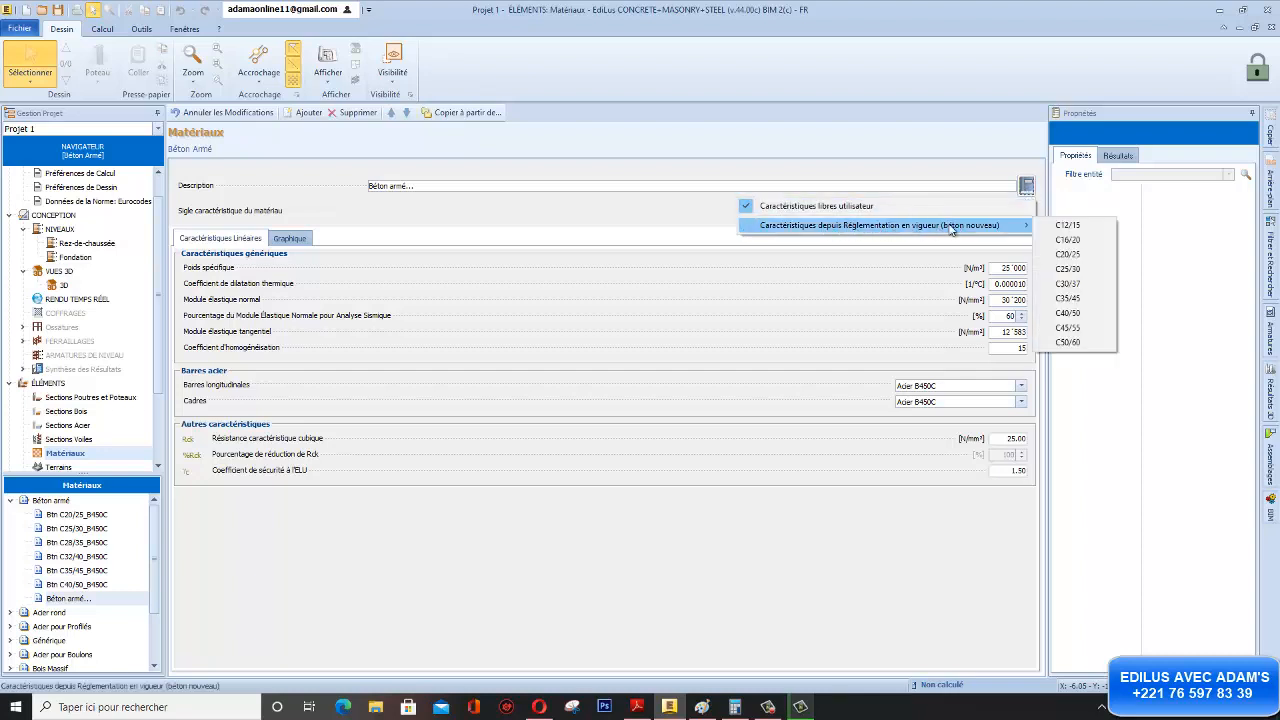
pyautogui.click(1088, 270)
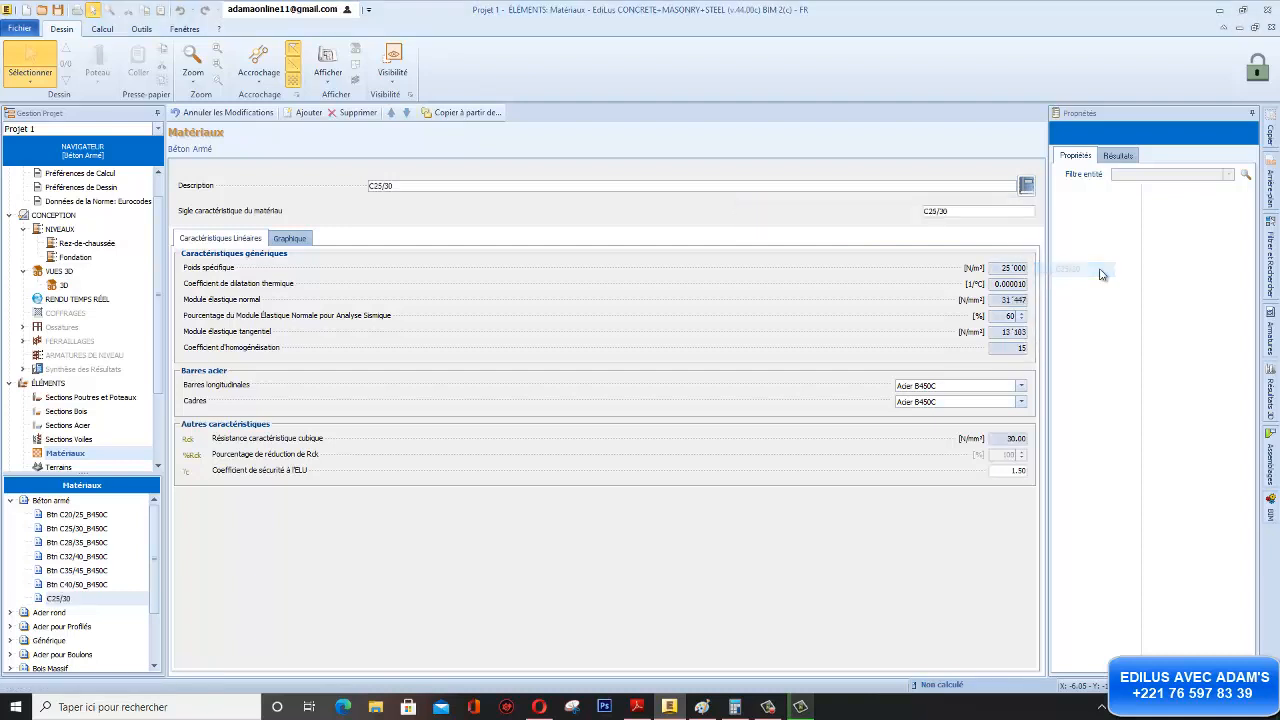
pyautogui.click(740, 403)
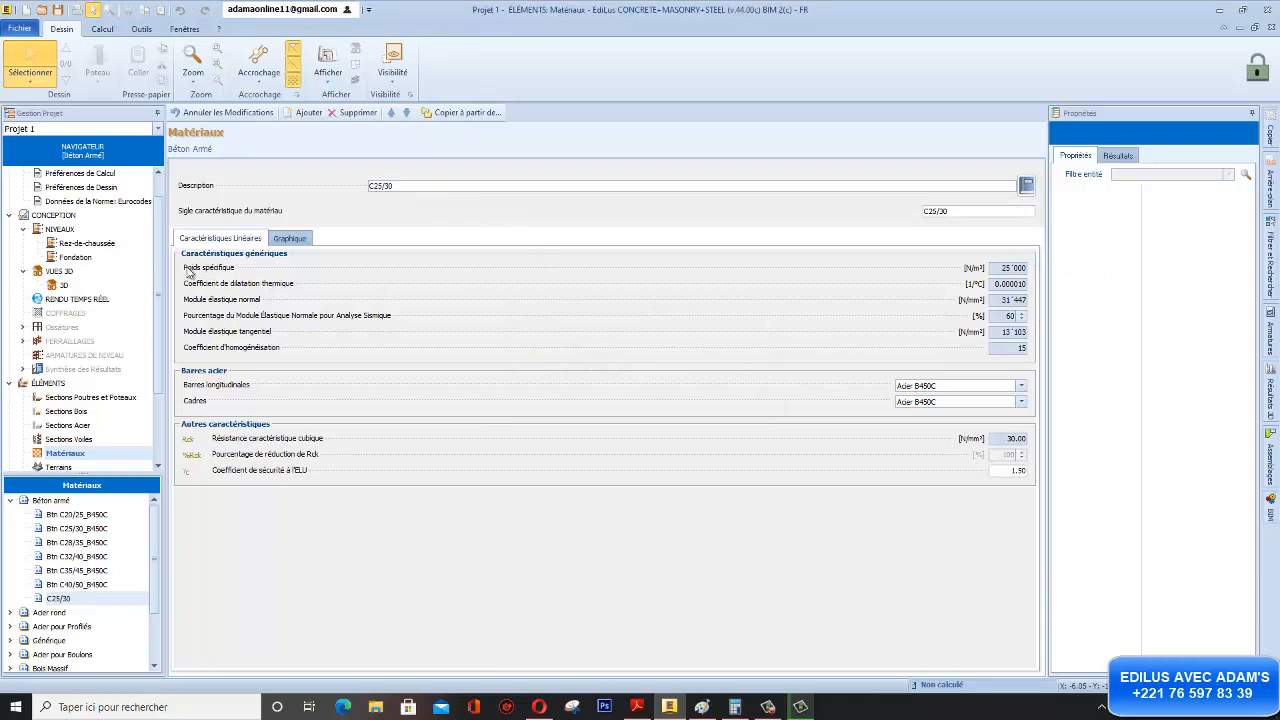
# - Append the author's name to the C25/30 material's description
pyautogui.click(1004, 268)
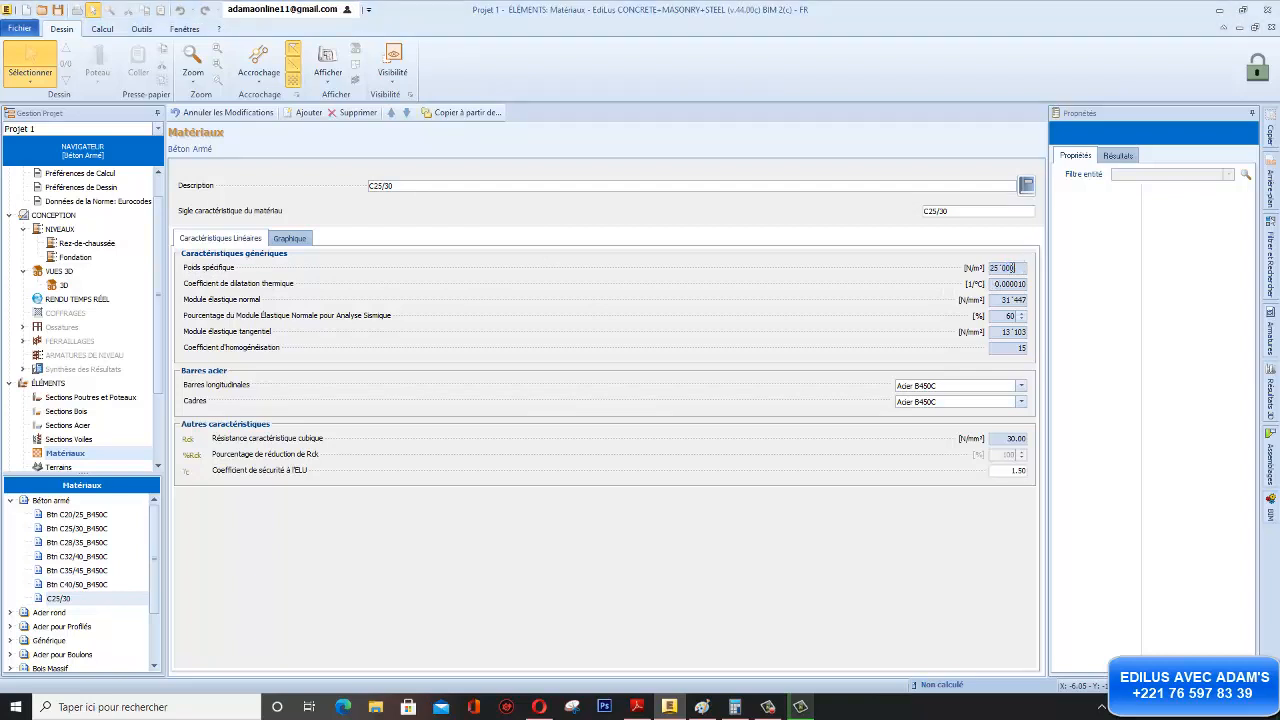
pyautogui.moveTo(1013, 268); pyautogui.dragTo(974, 269)
pyautogui.click(404, 194)
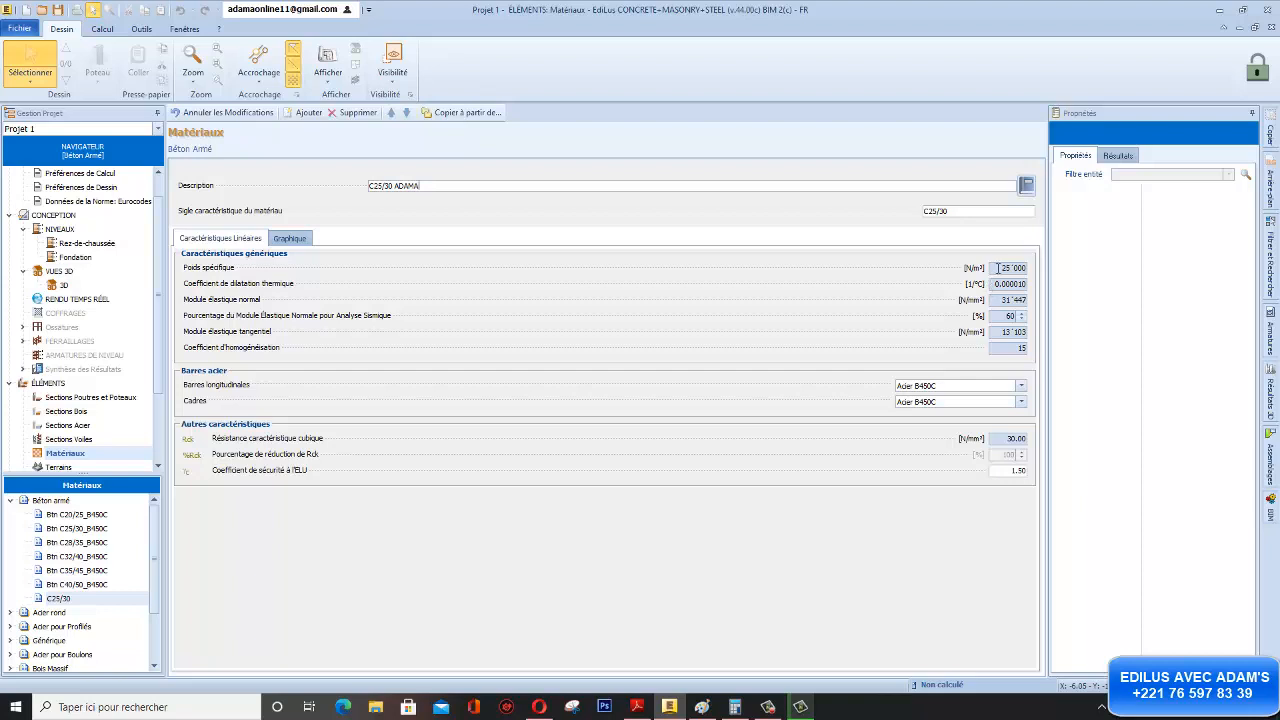
# - Examine the C25/30 material's specific weight, thermal expansion coefficient and normal elastic modulus
pyautogui.moveTo(997, 268)
pyautogui.mouseDown()
pyautogui.moveTo(1021, 268)
pyautogui.moveTo(989, 270)
pyautogui.mouseUp()
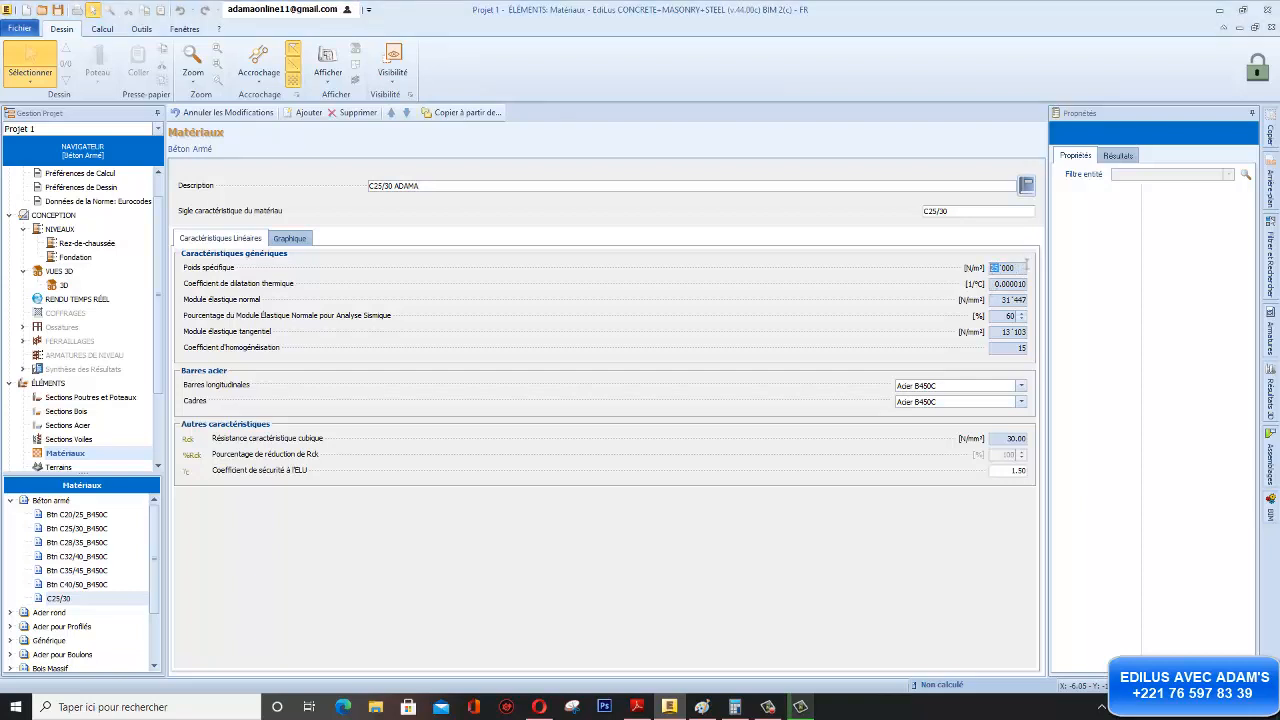
pyautogui.moveTo(1022, 268); pyautogui.dragTo(990, 268)
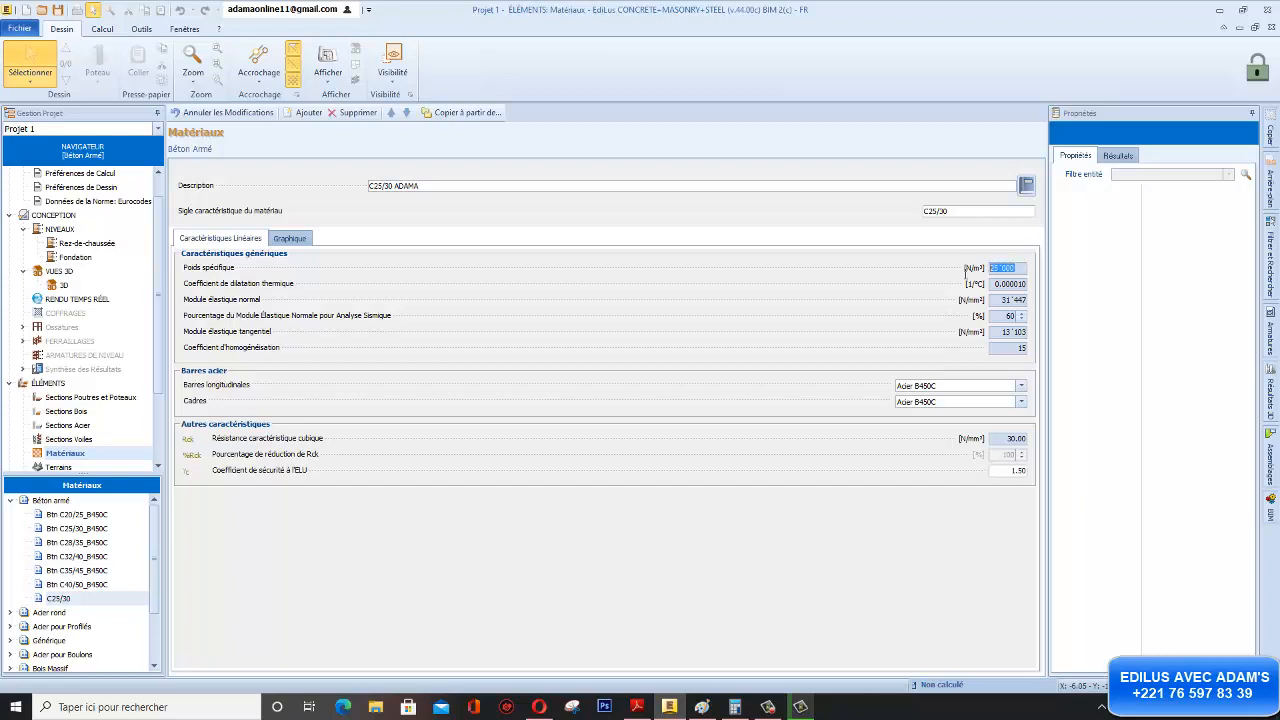
pyautogui.click(1021, 266)
pyautogui.moveTo(1013, 267); pyautogui.dragTo(990, 268)
pyautogui.click(992, 285)
pyautogui.moveTo(1018, 286); pyautogui.dragTo(988, 285)
pyautogui.click(1005, 300)
pyautogui.moveTo(1018, 300); pyautogui.dragTo(980, 302)
pyautogui.click(990, 308)
pyautogui.click(994, 302)
pyautogui.click(991, 301)
# - Check the steel grades offered for the longitudinal bars and stirrups, and the concrete's cubic characteristic strength
pyautogui.click(1019, 391)
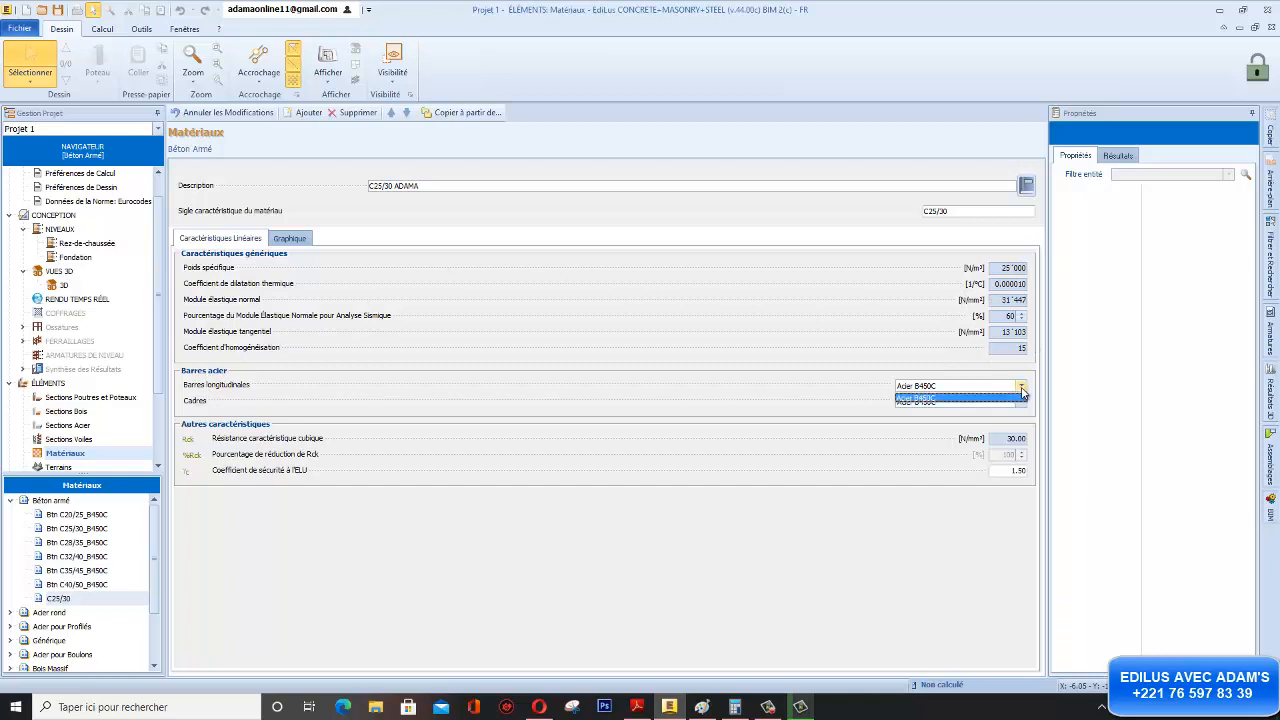
pyautogui.click(1019, 397)
pyautogui.click(931, 389)
pyautogui.click(933, 396)
pyautogui.click(985, 388)
pyautogui.click(1022, 389)
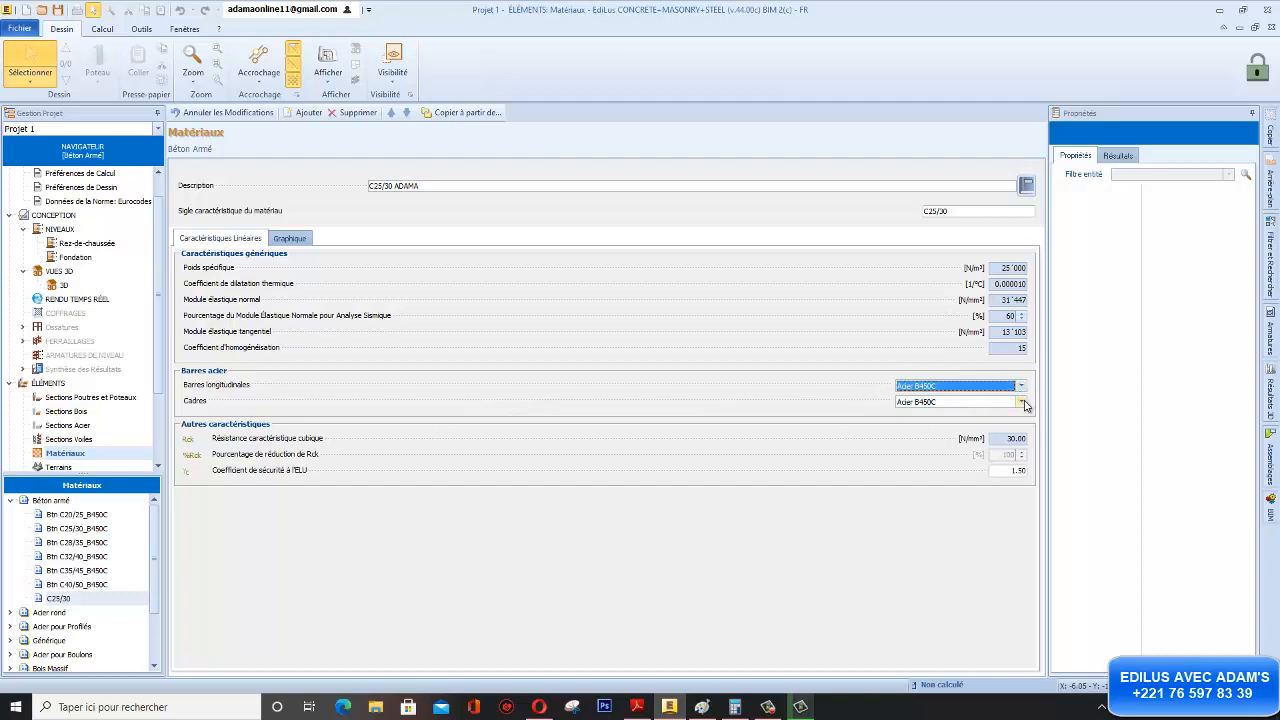
pyautogui.click(1022, 402)
pyautogui.click(1023, 404)
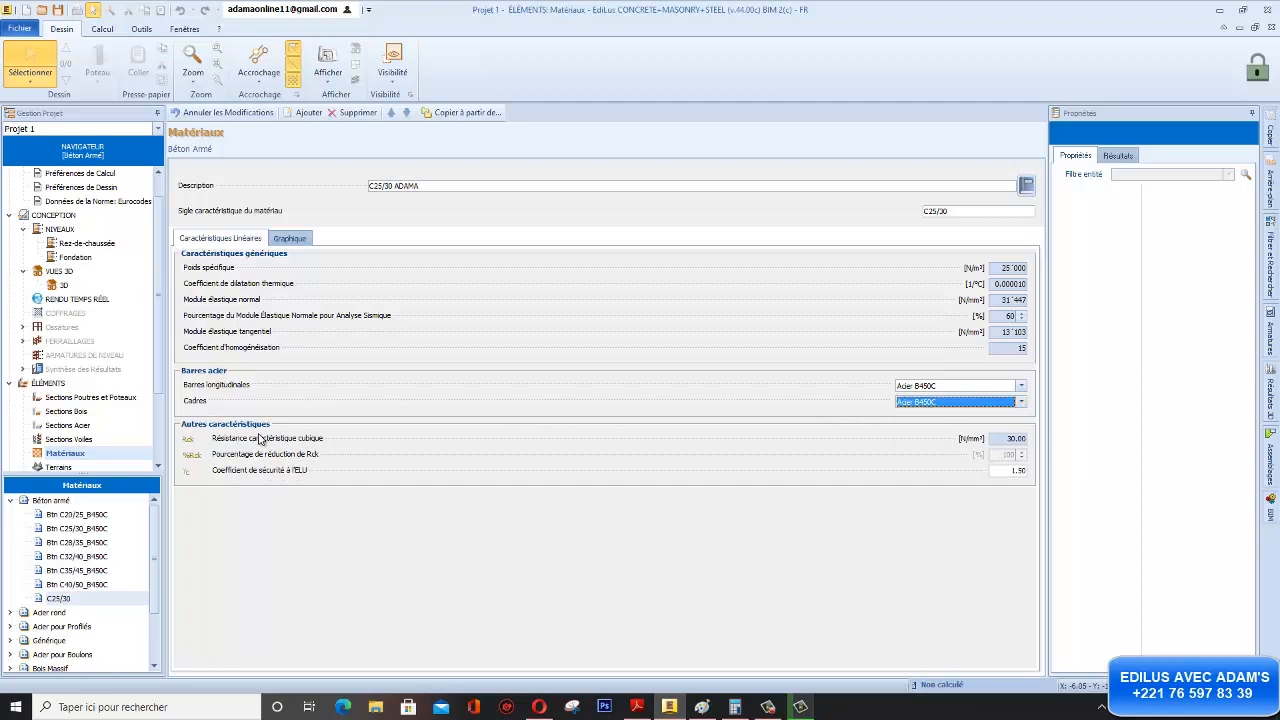
pyautogui.moveTo(998, 438); pyautogui.dragTo(972, 439)
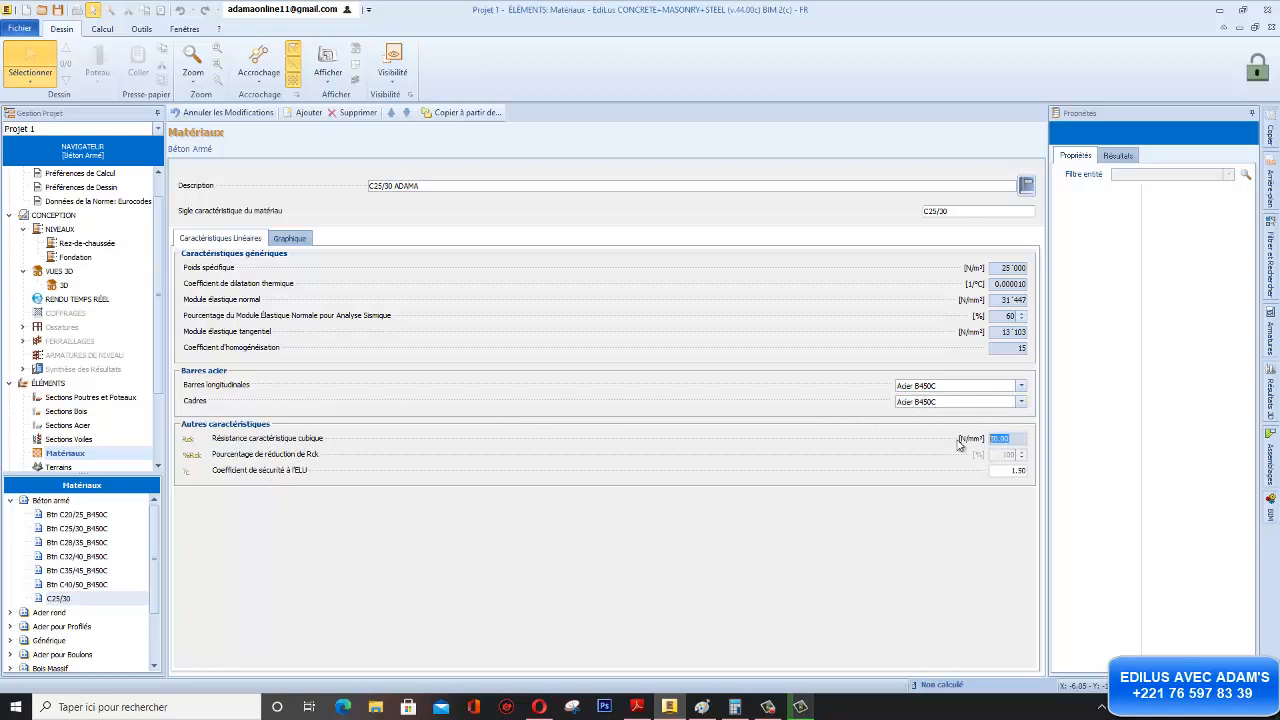
pyautogui.click(1013, 438)
pyautogui.click(1027, 212)
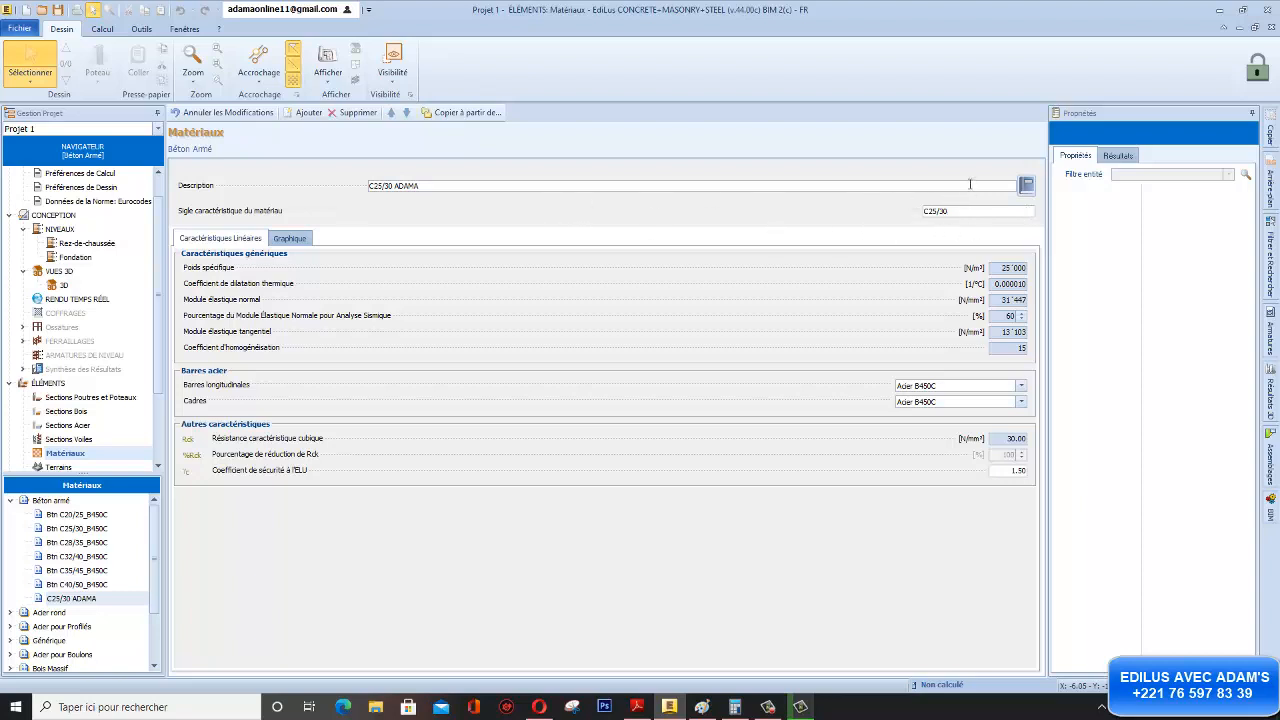
# - Switch the new material to the regulation C20/25 characteristics and append the author's name to its description
pyautogui.click(1026, 185)
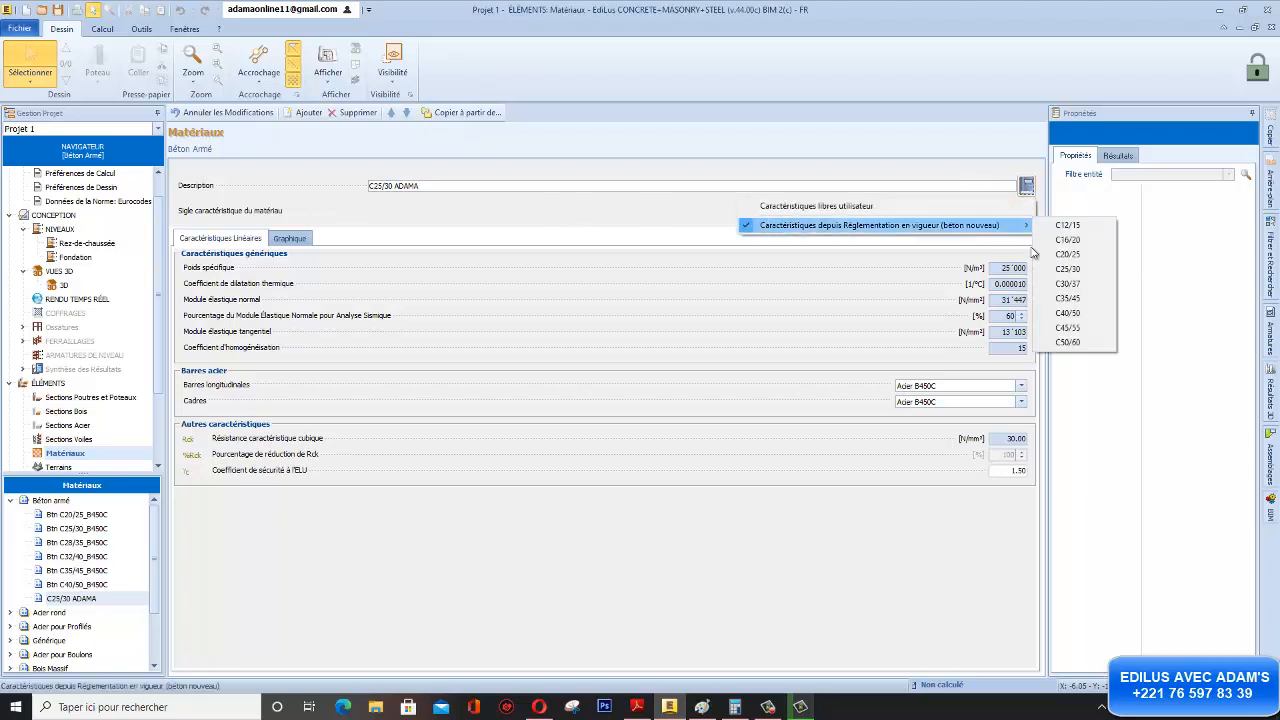
pyautogui.click(1067, 254)
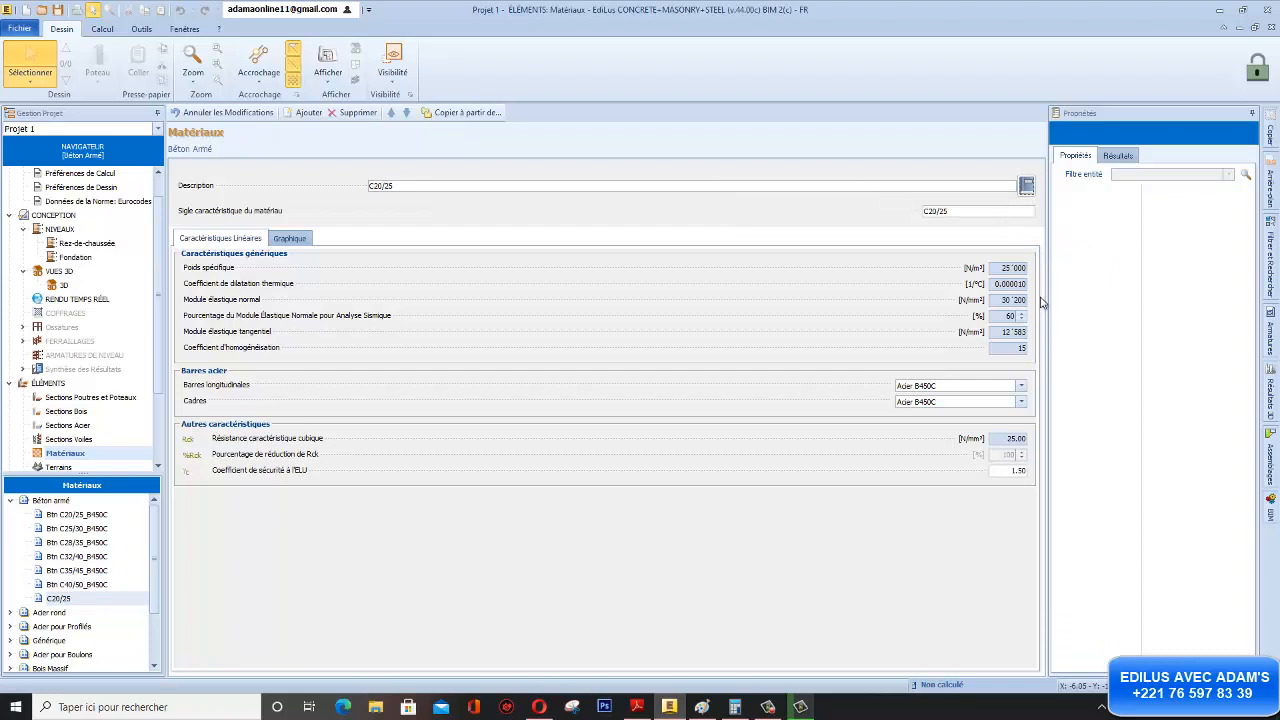
pyautogui.click(1008, 440)
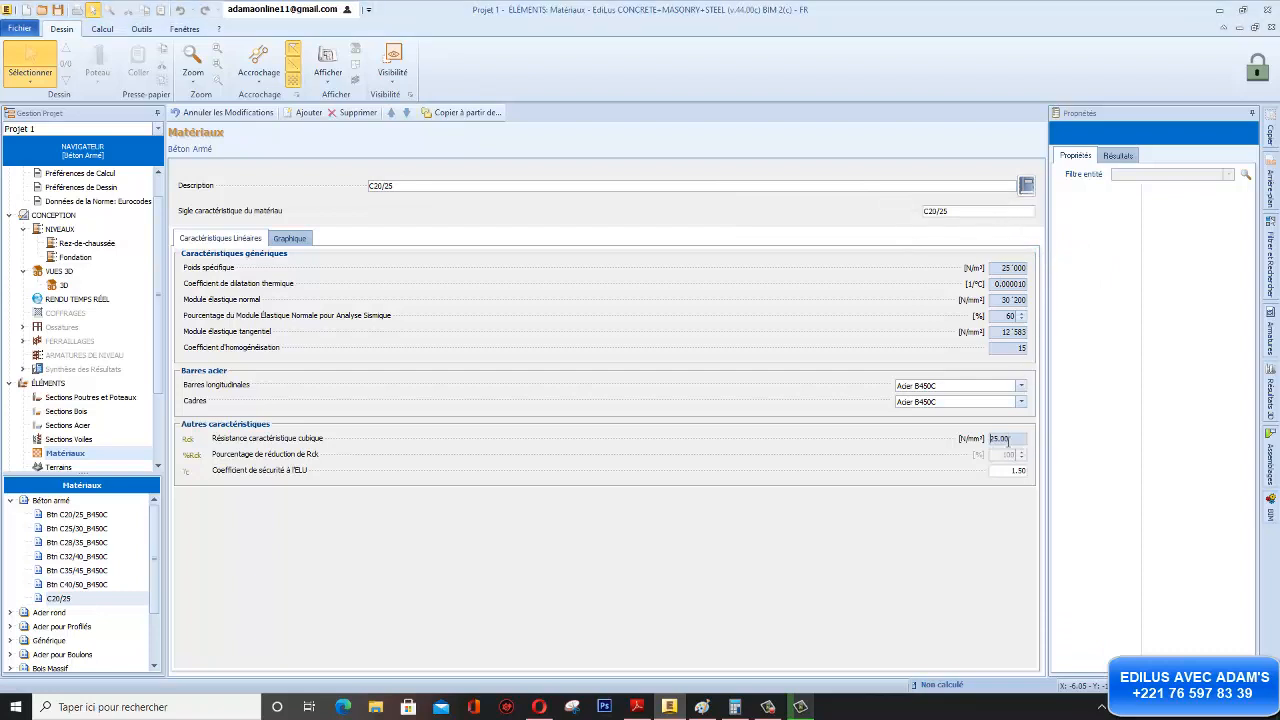
pyautogui.moveTo(1008, 438); pyautogui.dragTo(953, 440)
pyautogui.click(402, 186)
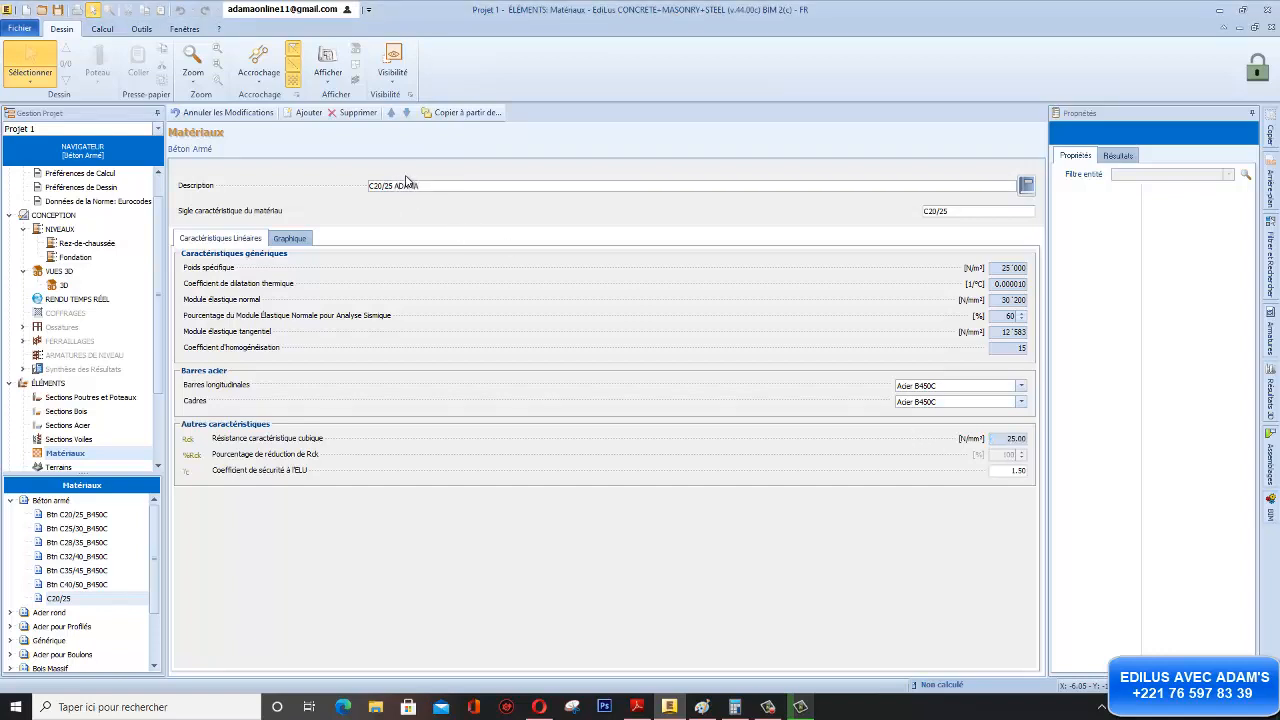
pyautogui.click(1022, 471)
# - Browse the Documents folder for an EdiLus project from which materials could be copied, without opening one
pyautogui.click(468, 113)
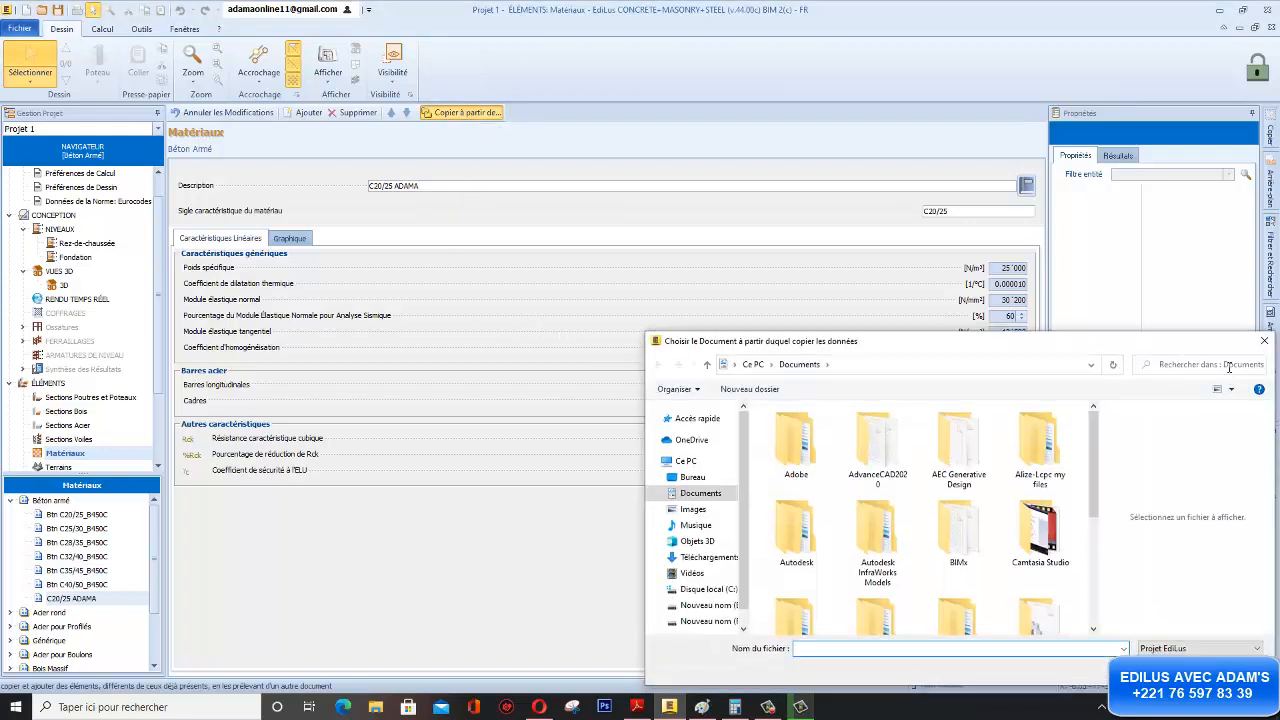
pyautogui.moveTo(1110, 336); pyautogui.dragTo(1024, 160)
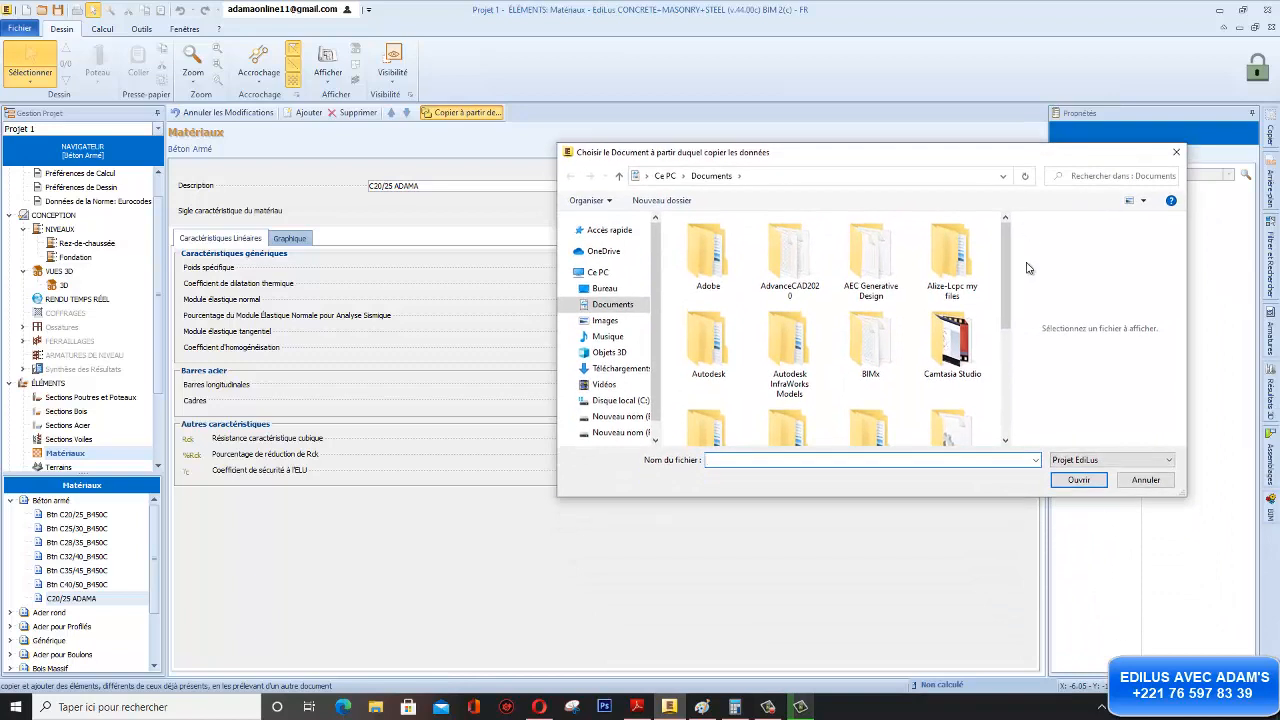
pyautogui.scroll(-3, 1008, 305)
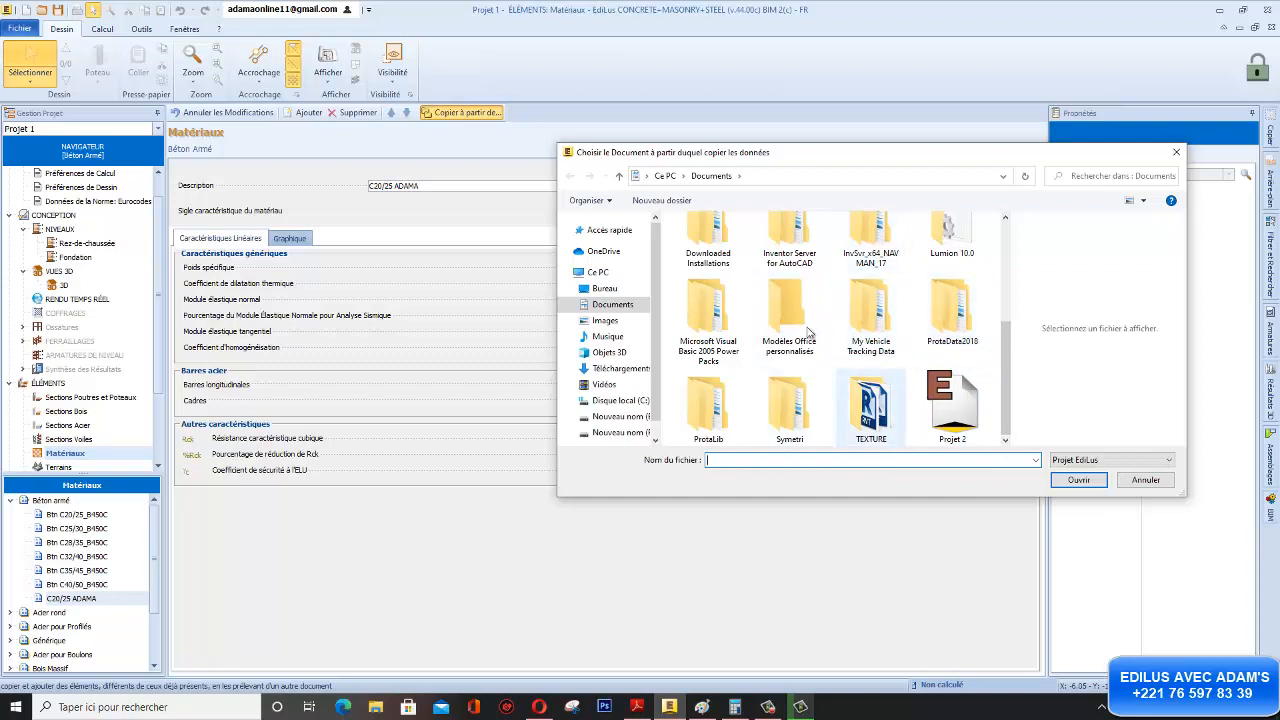
pyautogui.click(1175, 153)
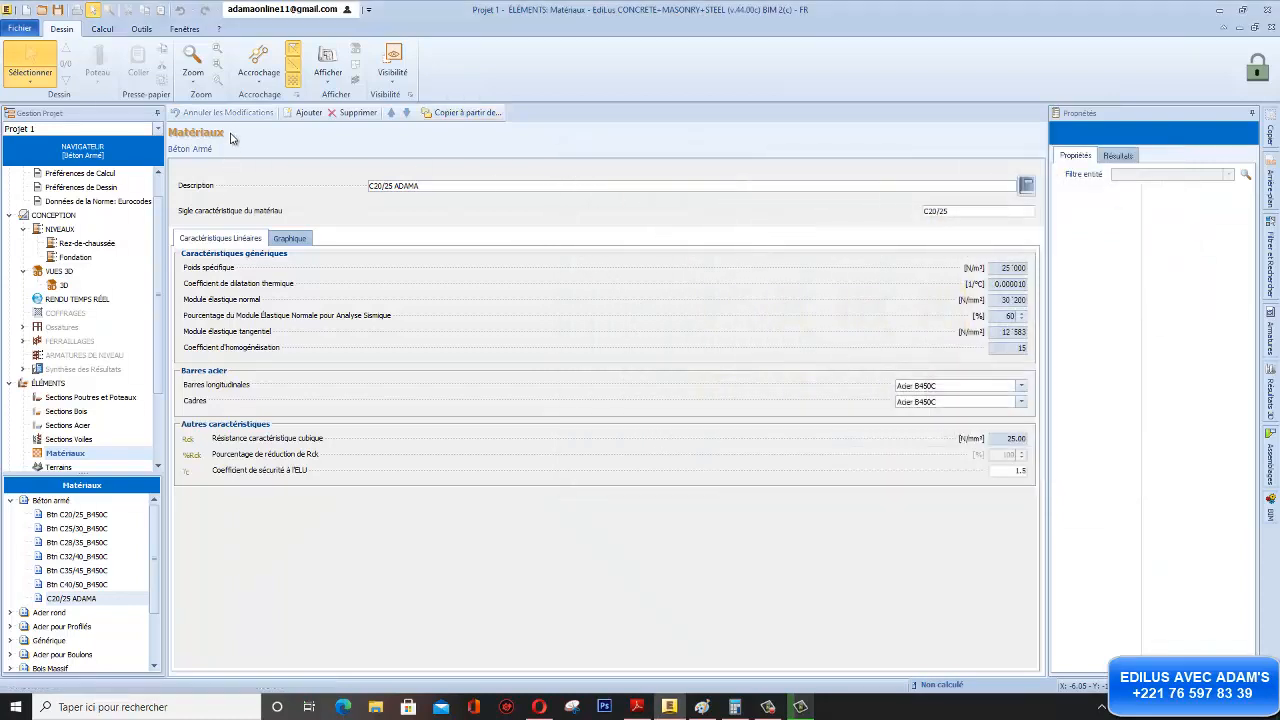
# - Add another default reinforced concrete material and cancel the pending modifications to it
pyautogui.click(300, 113)
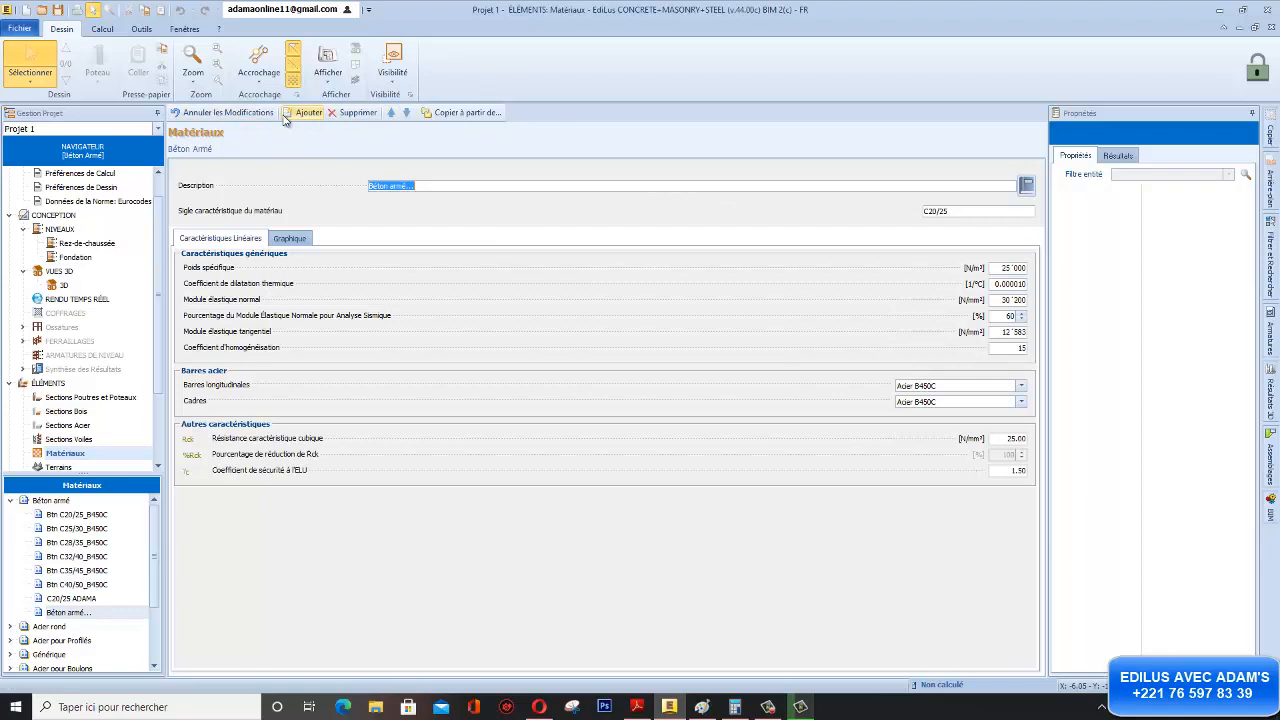
pyautogui.click(225, 113)
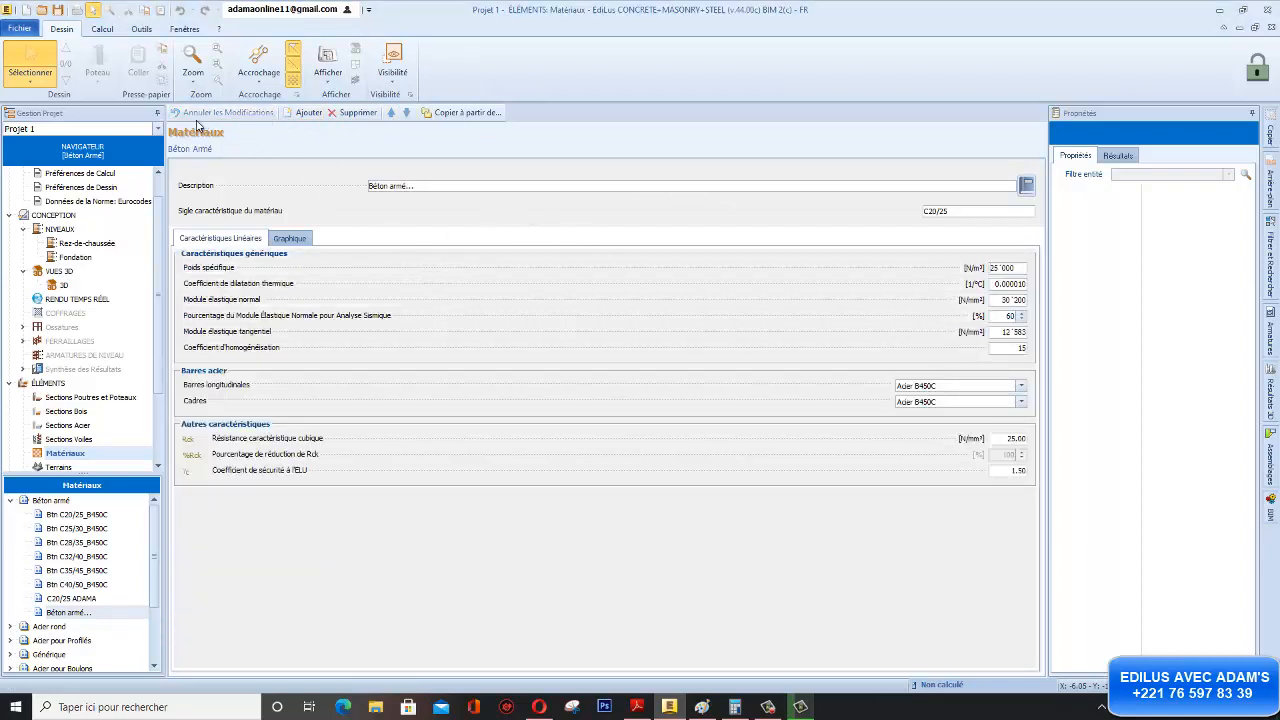
# - Compare the properties of the Btn C20/25_B450C, Btn C25/30_B450C and custom C20/25 concrete materials
pyautogui.click(86, 516)
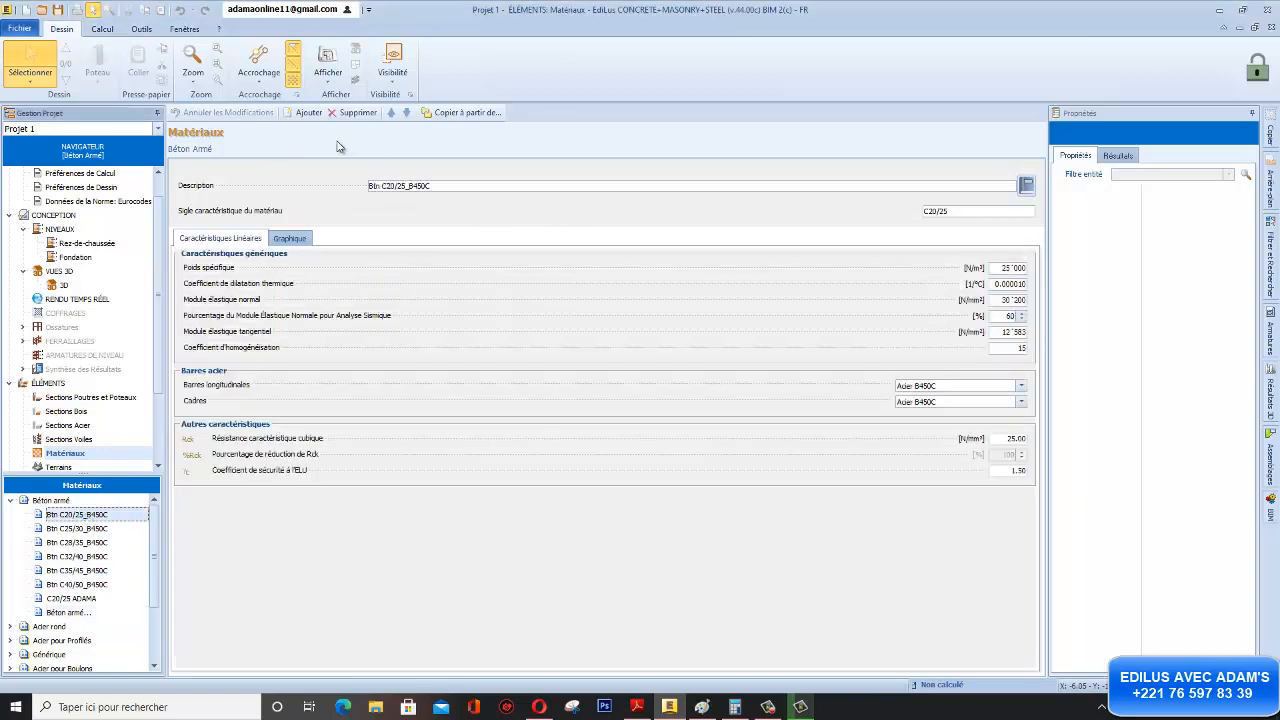
pyautogui.click(98, 530)
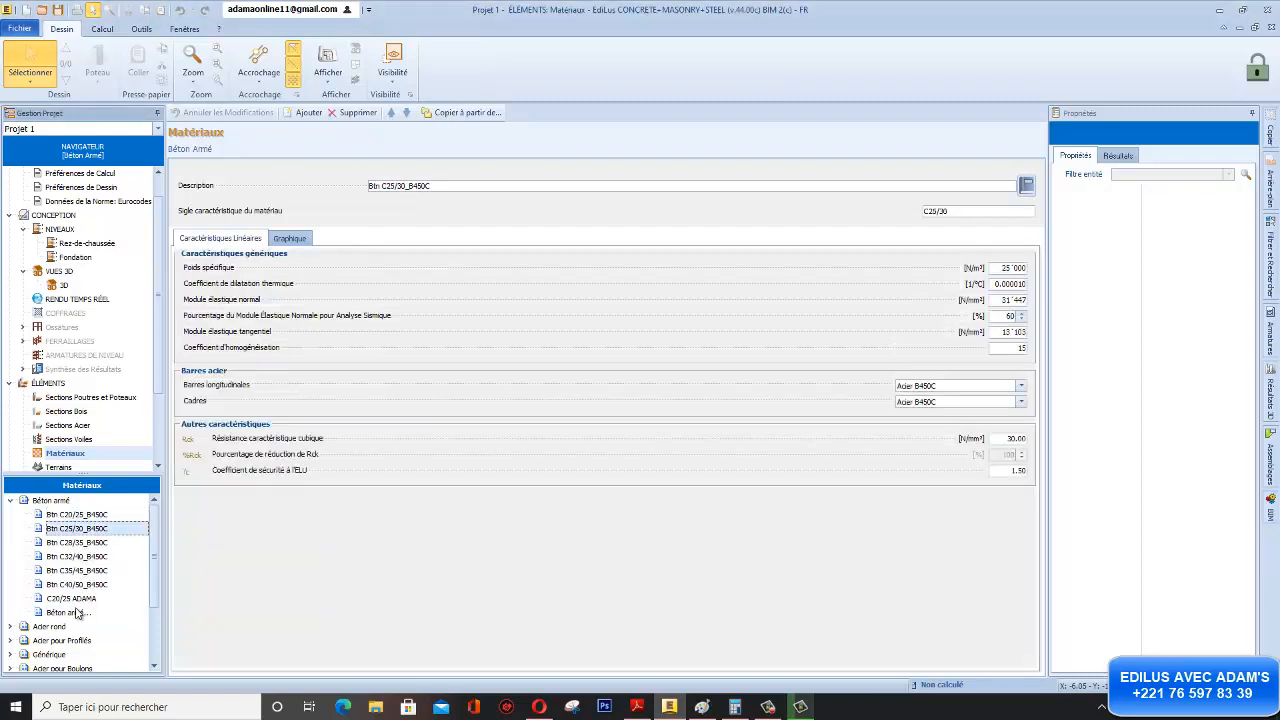
pyautogui.click(78, 599)
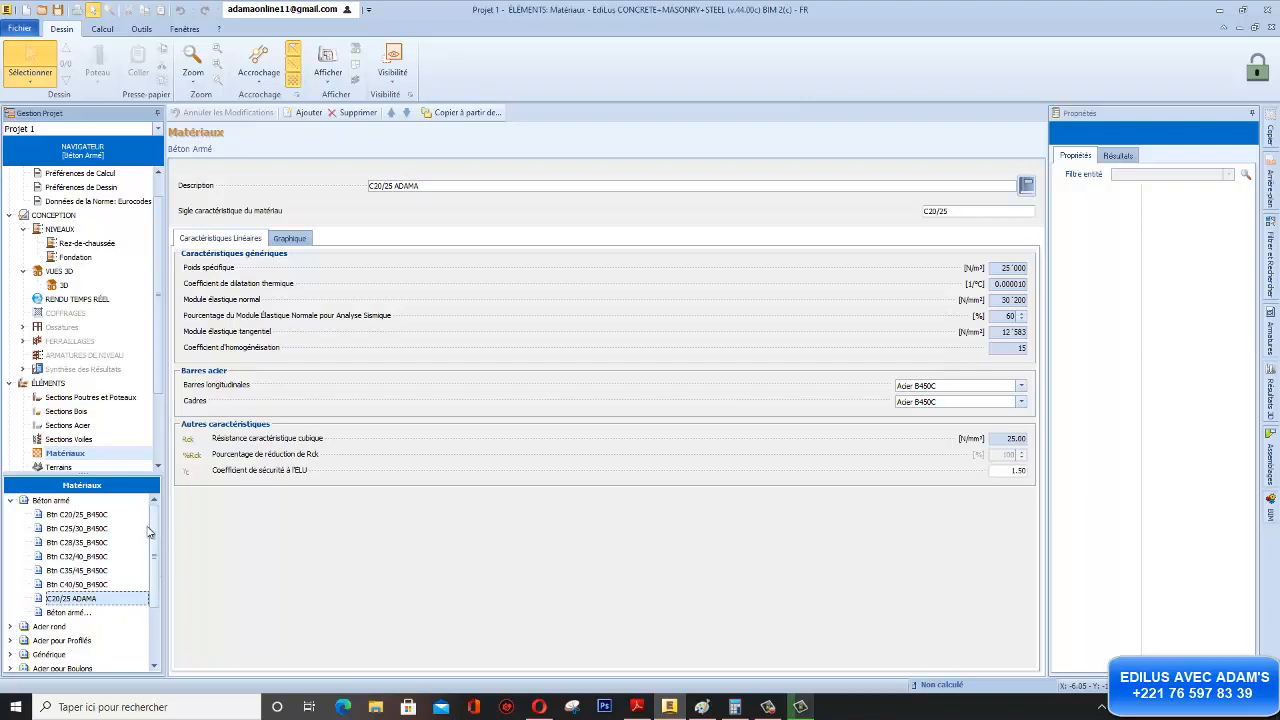
# - Open the beam and column sections and display the 30x30 rectangular section
pyautogui.click(72, 398)
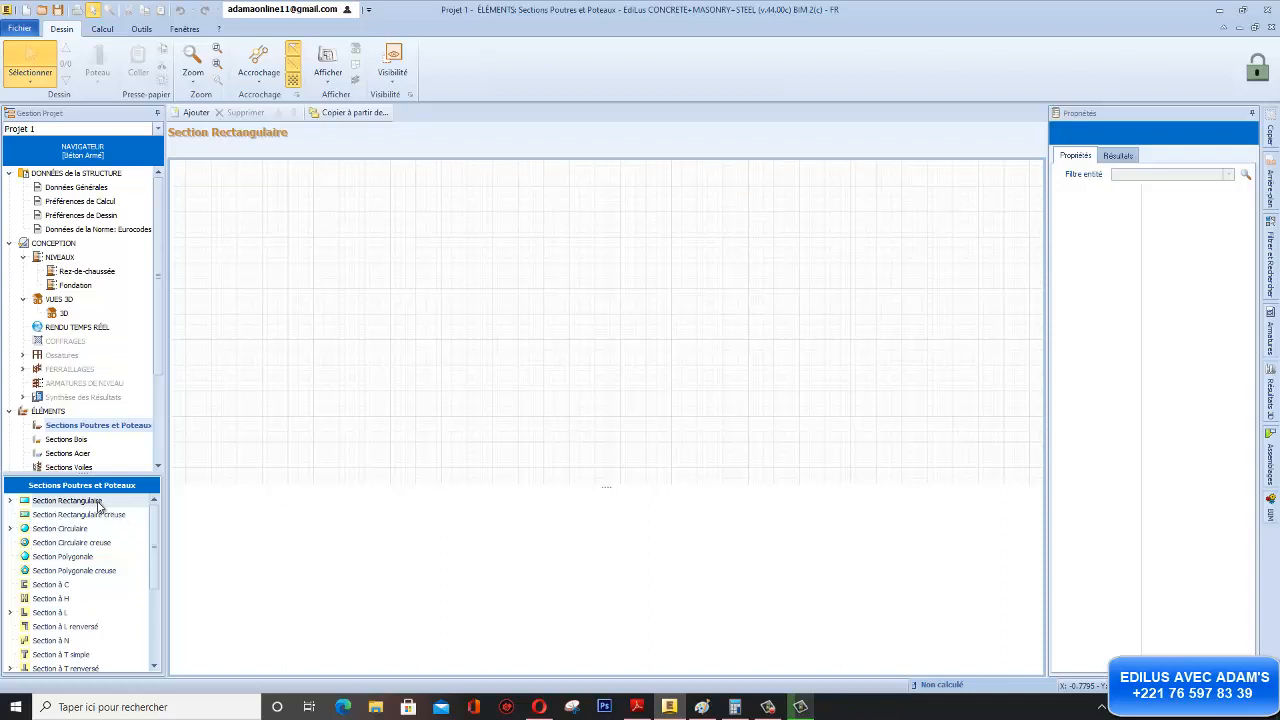
pyautogui.click(10, 501)
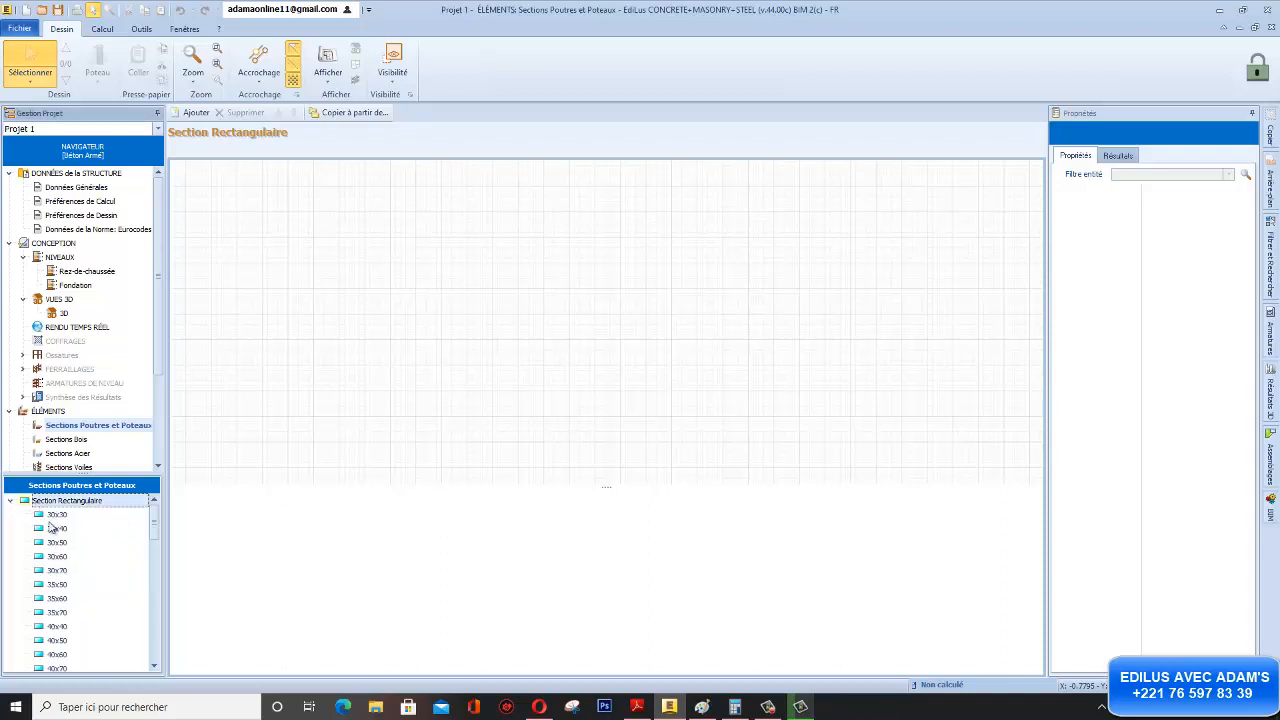
pyautogui.moveTo(155, 535)
pyautogui.mouseDown()
pyautogui.moveTo(155, 612)
pyautogui.moveTo(155, 521)
pyautogui.mouseUp()
pyautogui.doubleClick(57, 516)
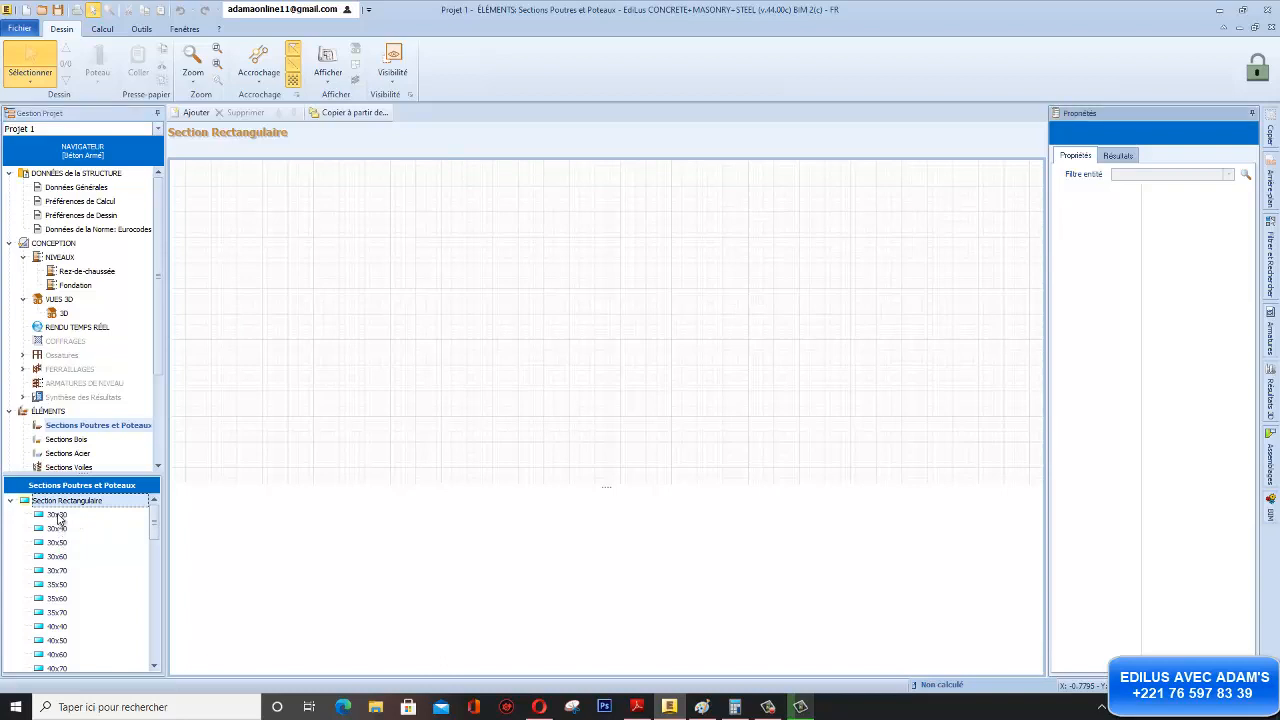
pyautogui.rightClick(57, 516)
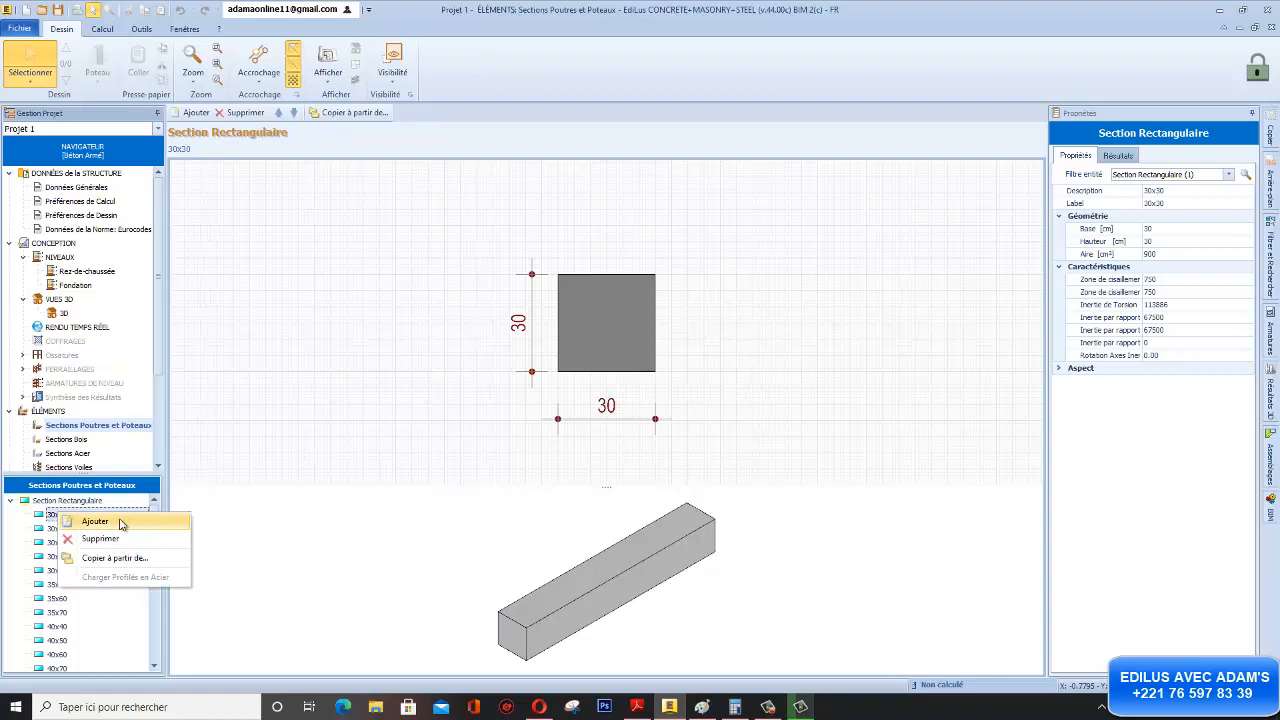
pyautogui.click(49, 519)
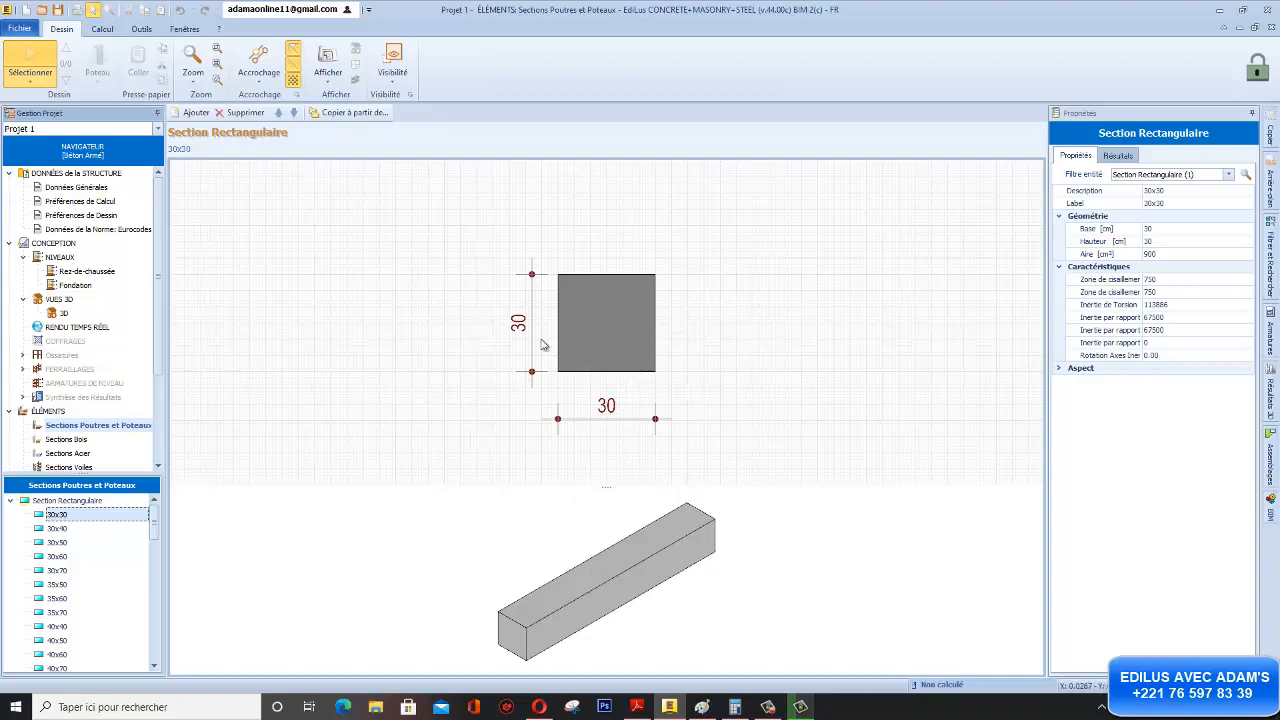
# - Add a new rectangular section with the description K 15X30 and the label 15X30
pyautogui.rightClick(67, 519)
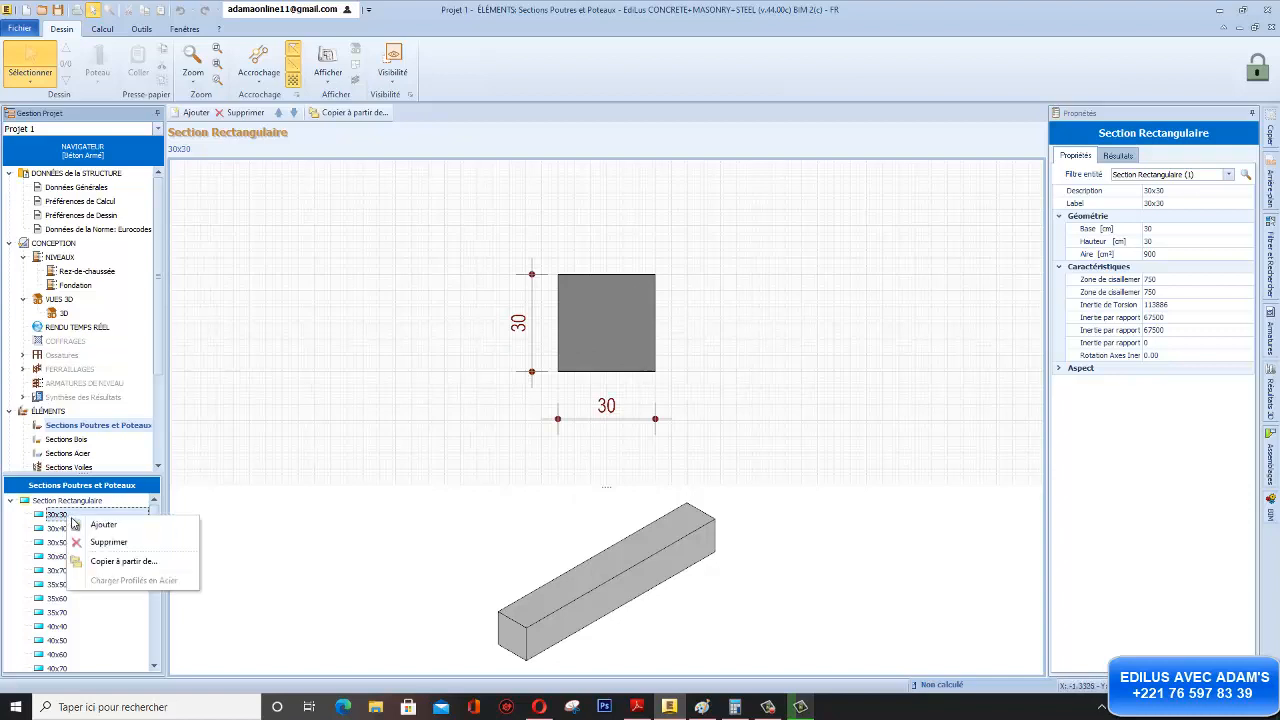
pyautogui.click(103, 528)
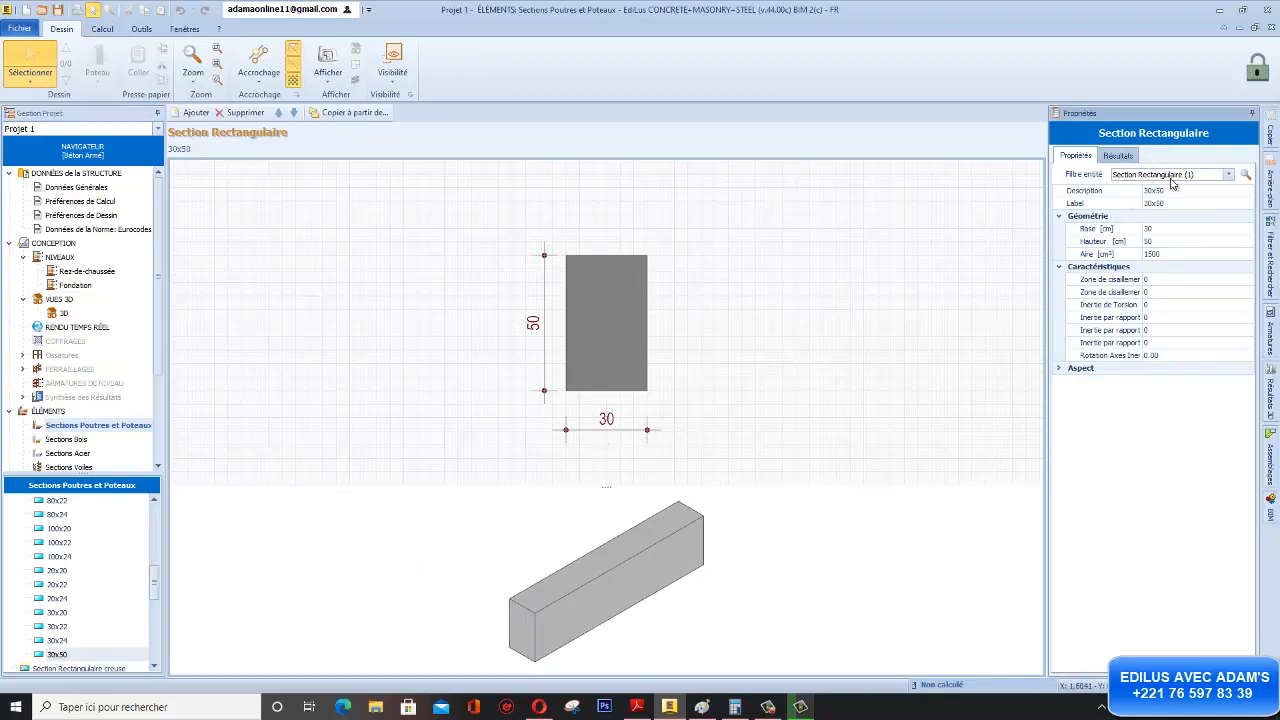
pyautogui.click(1227, 175)
pyautogui.click(1147, 189)
pyautogui.click(1187, 192)
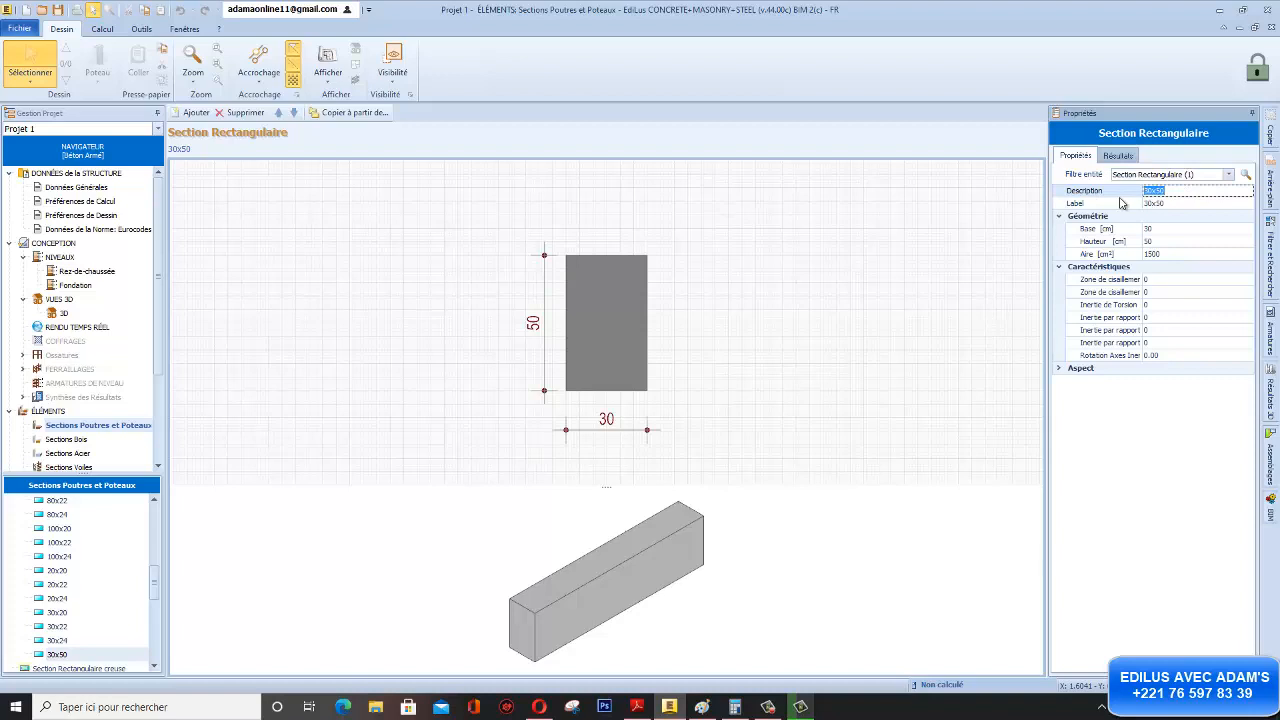
pyautogui.write('4')
pyautogui.click(1166, 205)
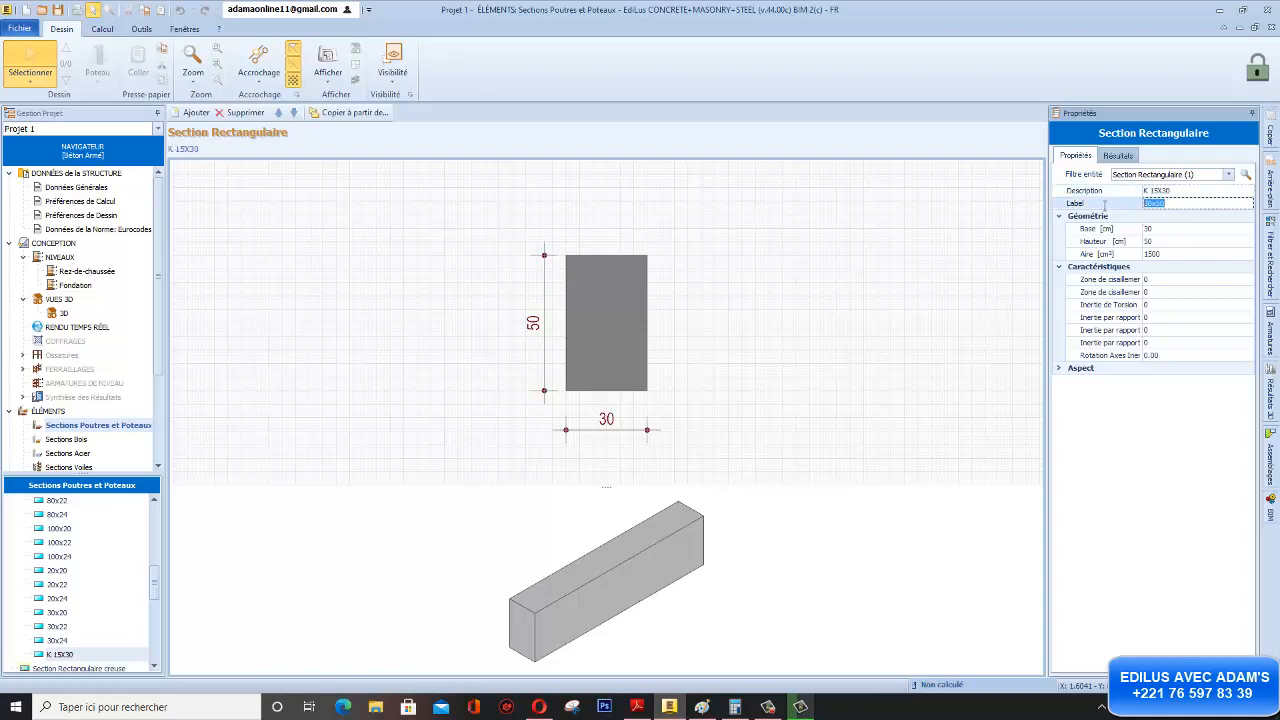
pyautogui.write('15X30')
# - Set the K 15X30 section's base to 15 cm and its height to 30 cm
pyautogui.press('Tab')
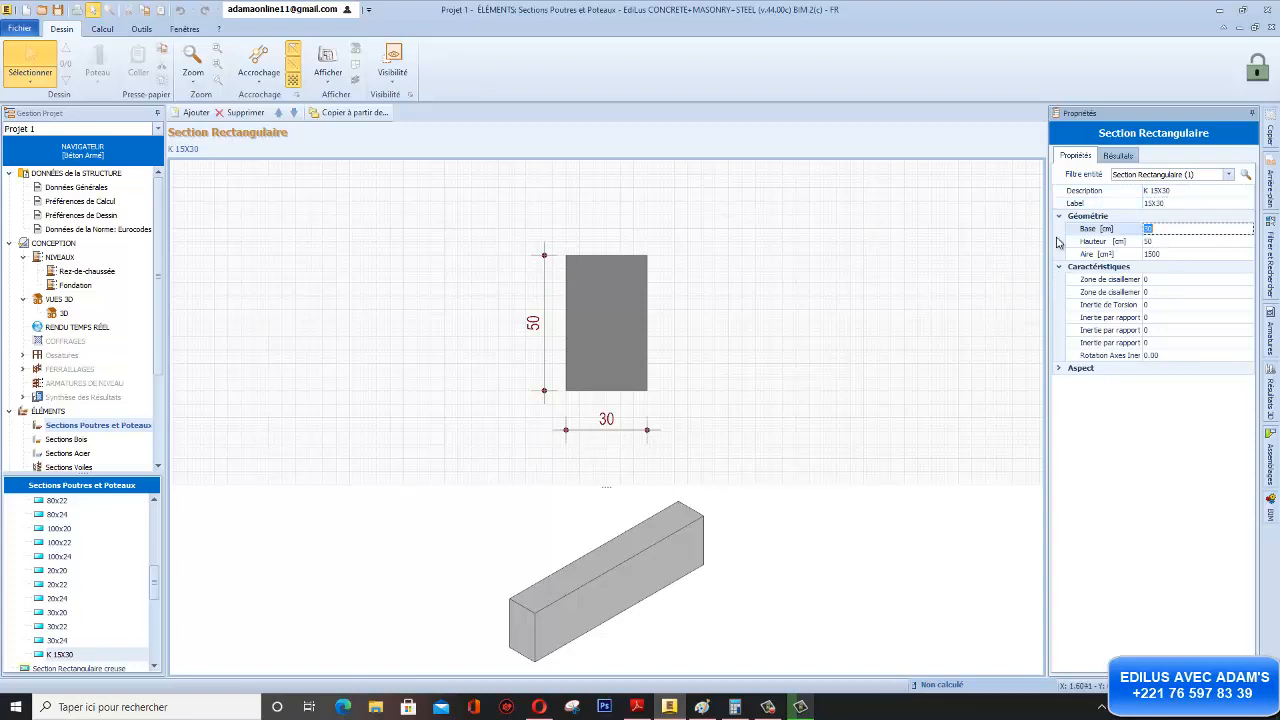
pyautogui.write('15')
pyautogui.click(1158, 241)
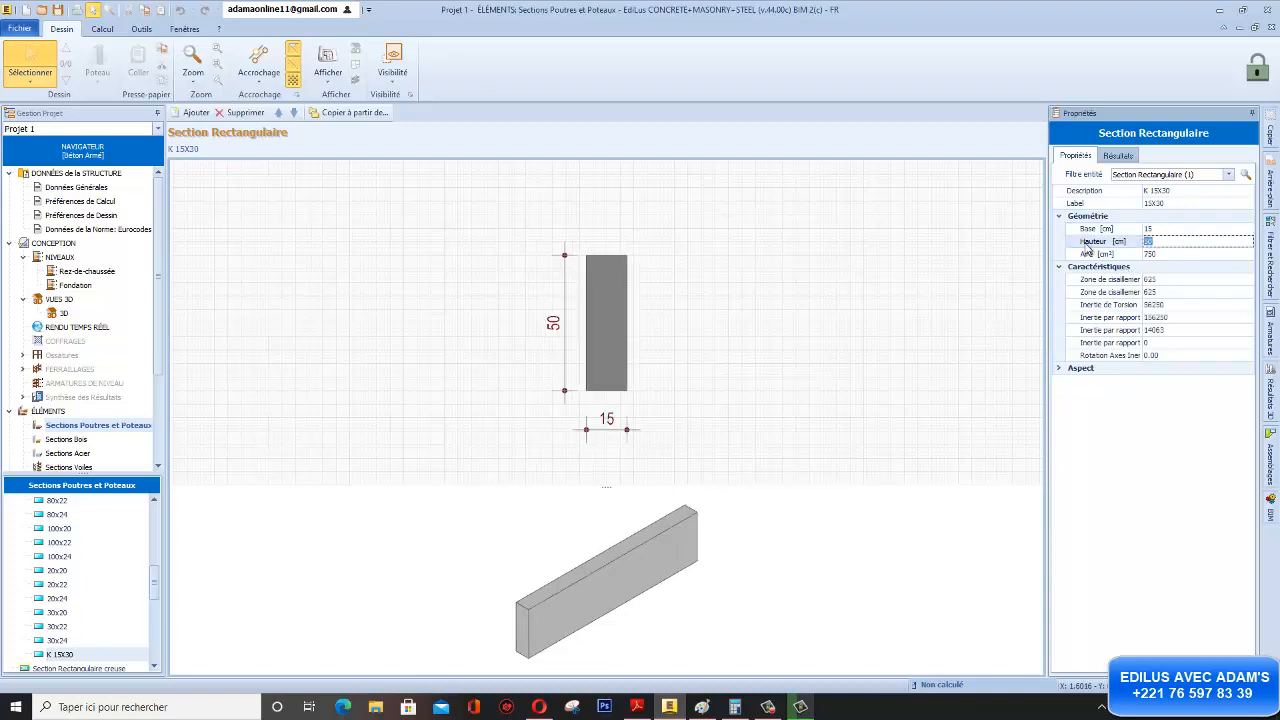
pyautogui.write('30')
pyautogui.click(1172, 255)
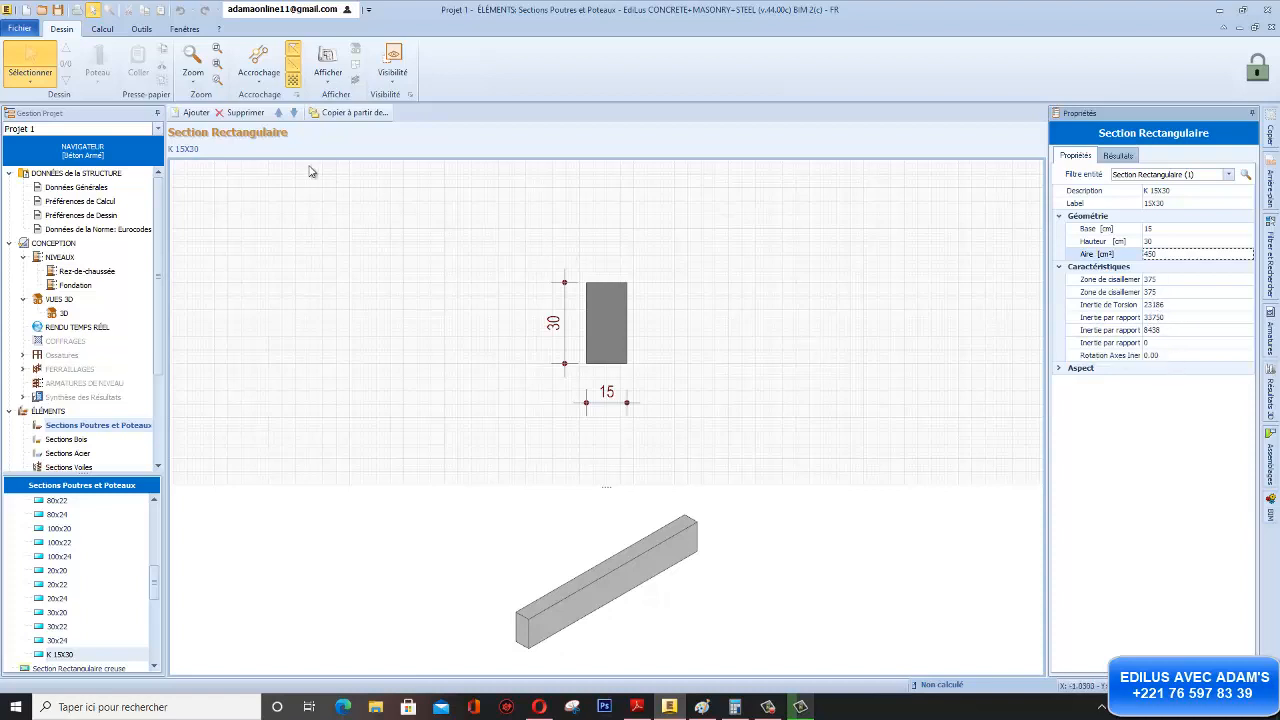
pyautogui.scroll(-1, 432, 264)
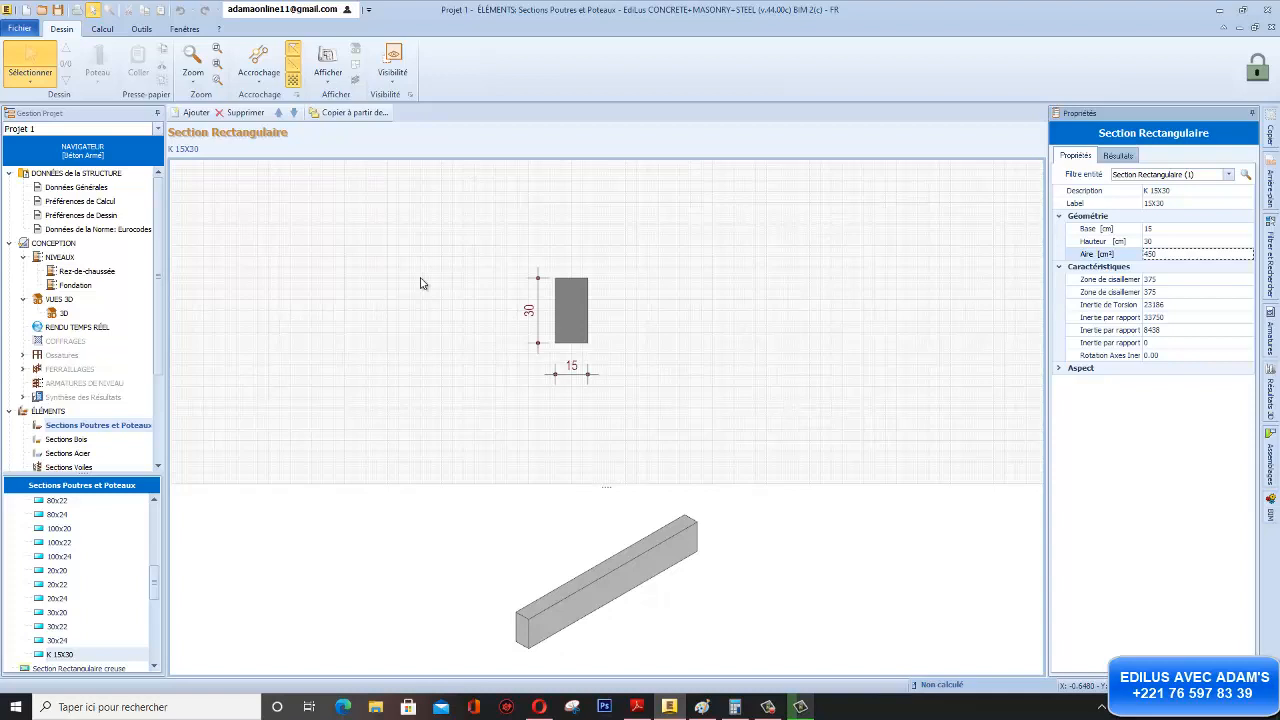
# - Expand the circular sections and add a new section to them
pyautogui.click(60, 642)
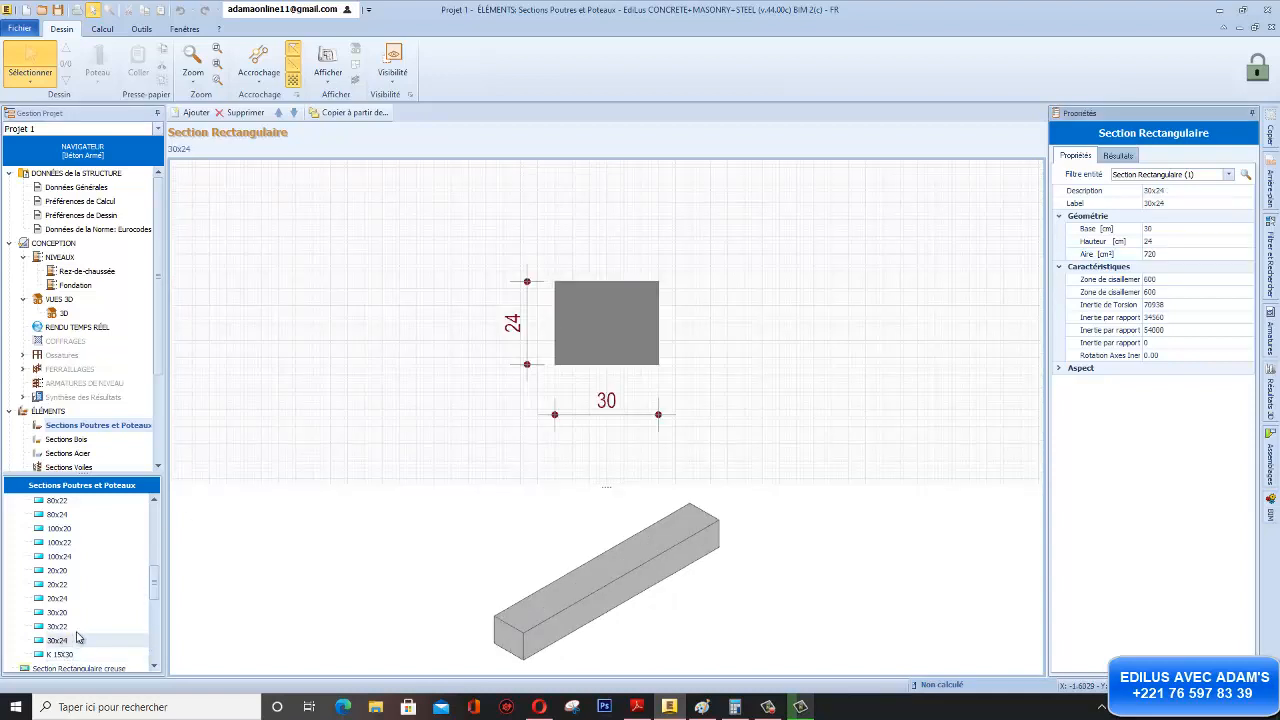
pyautogui.moveTo(153, 590); pyautogui.dragTo(157, 618)
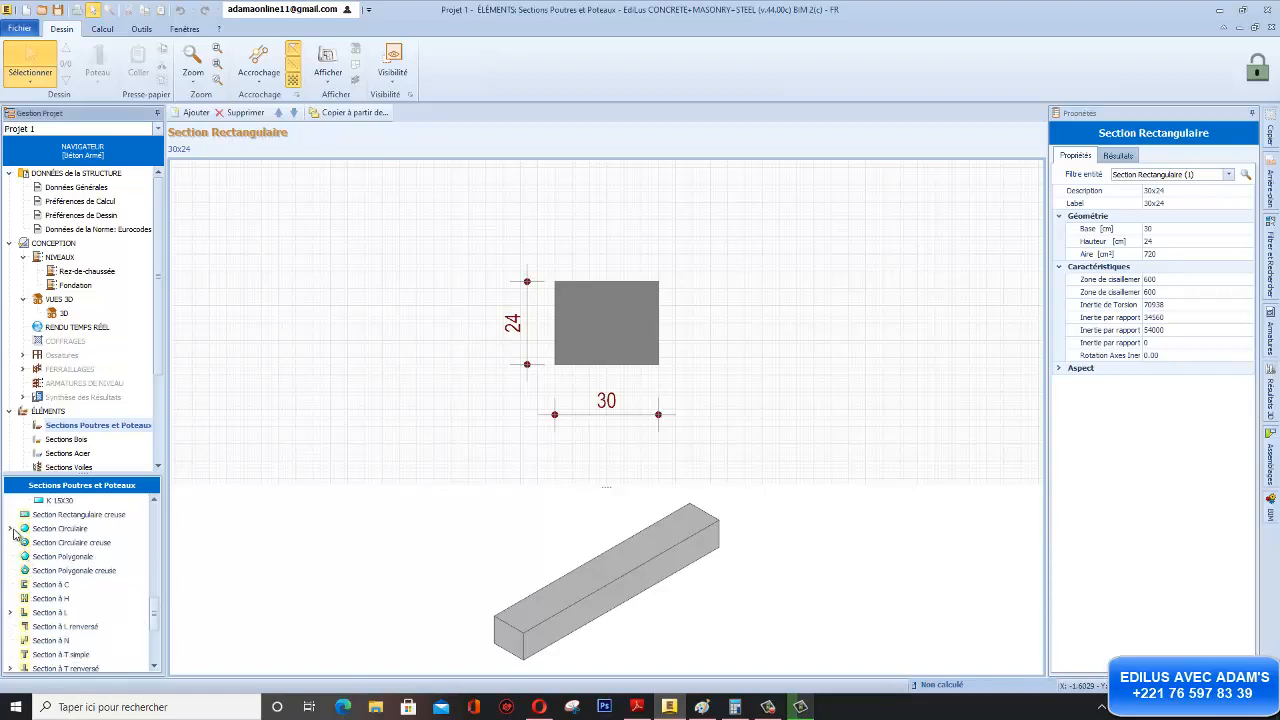
pyautogui.click(11, 529)
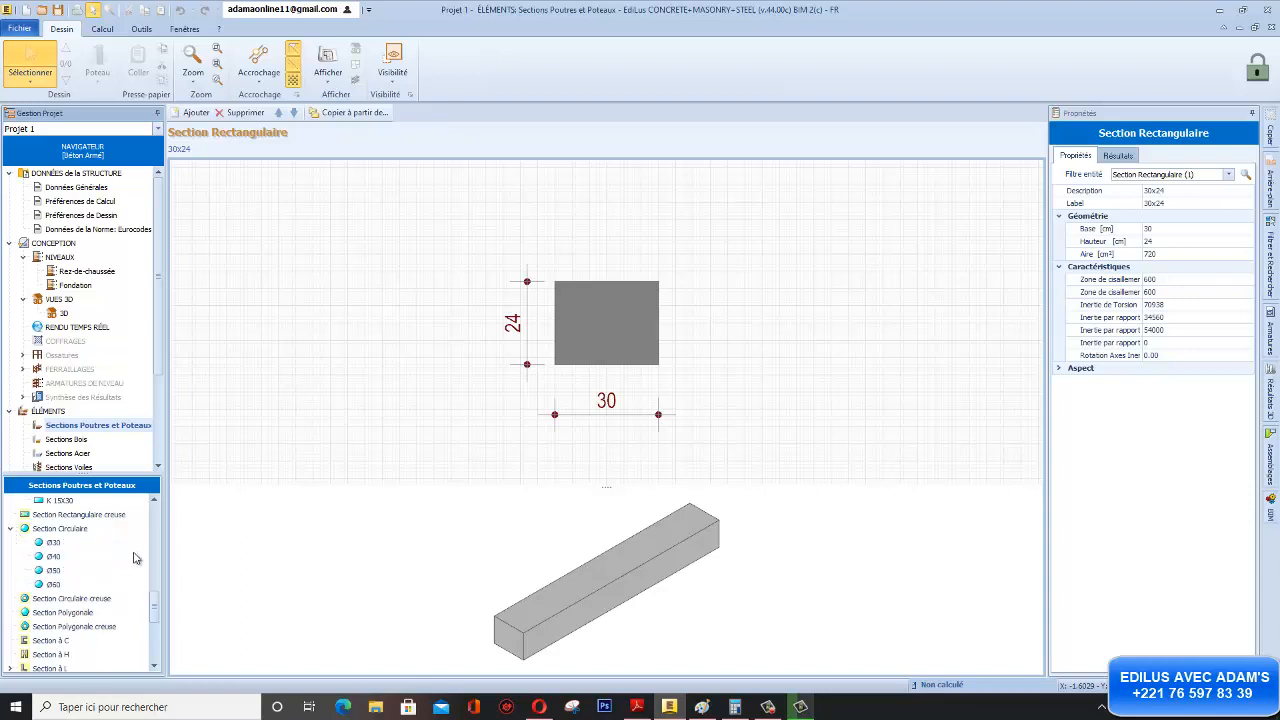
pyautogui.click(772, 708)
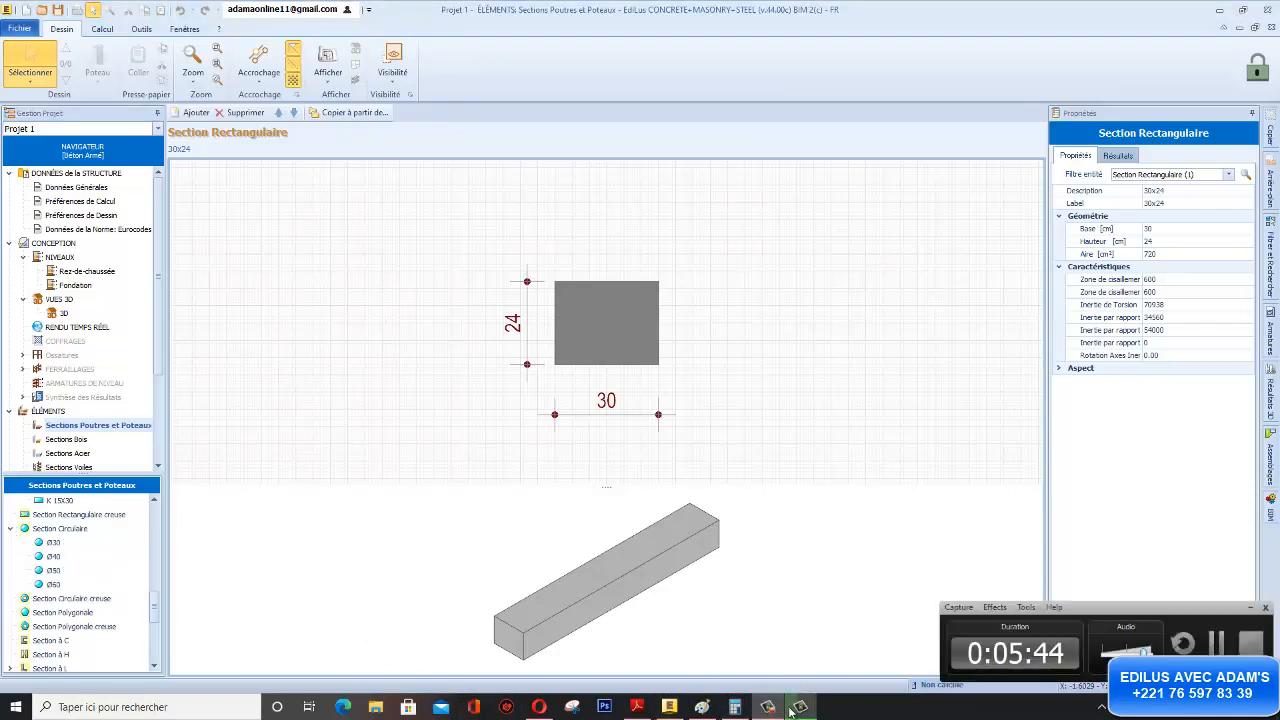
pyautogui.click(1216, 645)
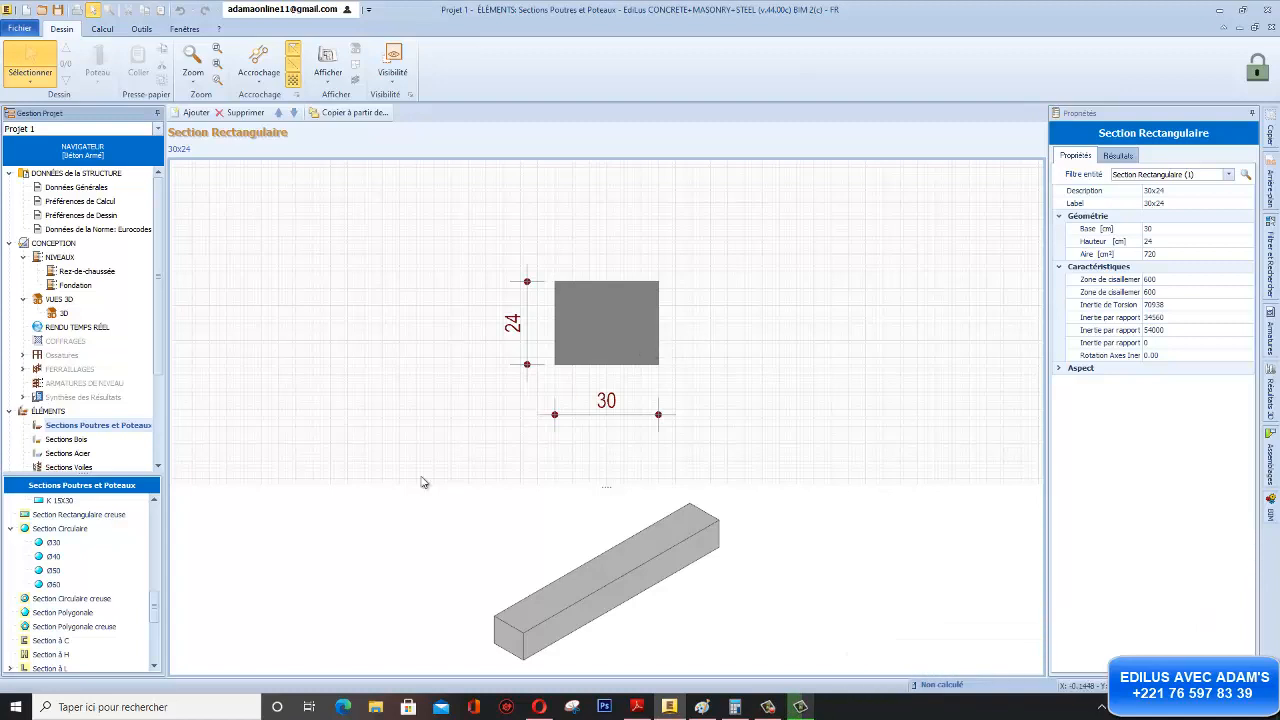
pyautogui.click(55, 545)
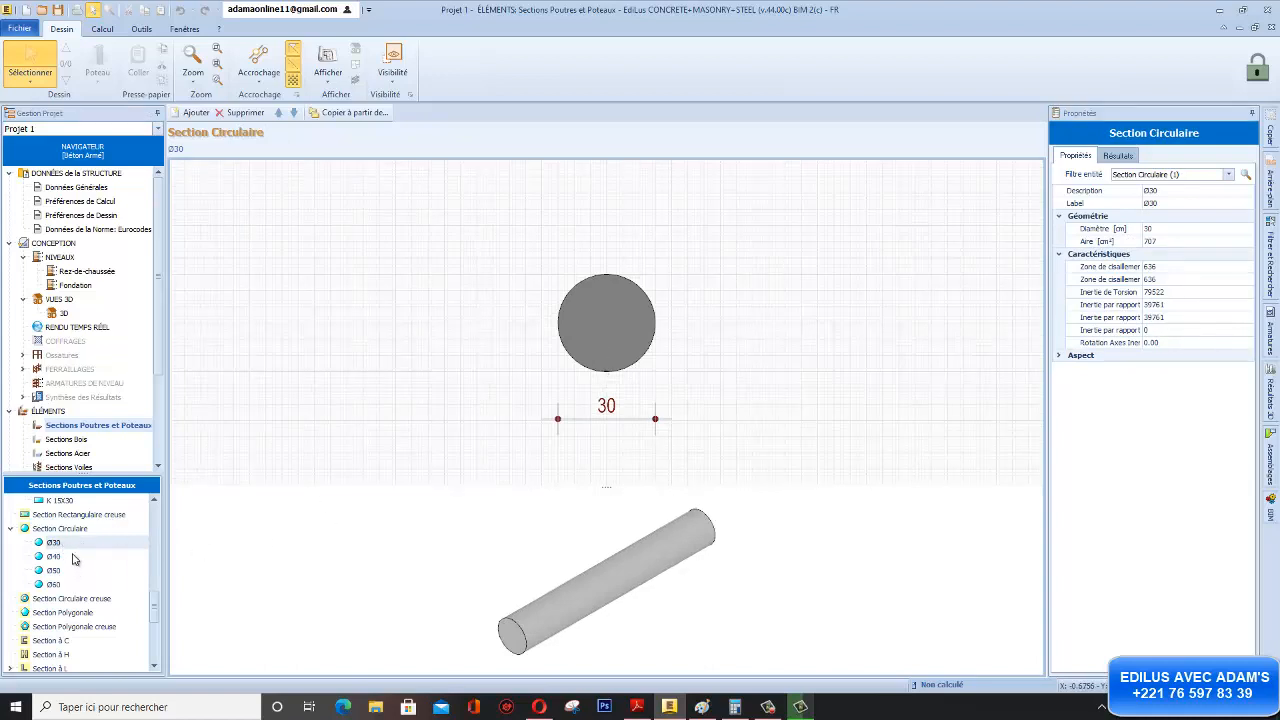
pyautogui.rightClick(61, 545)
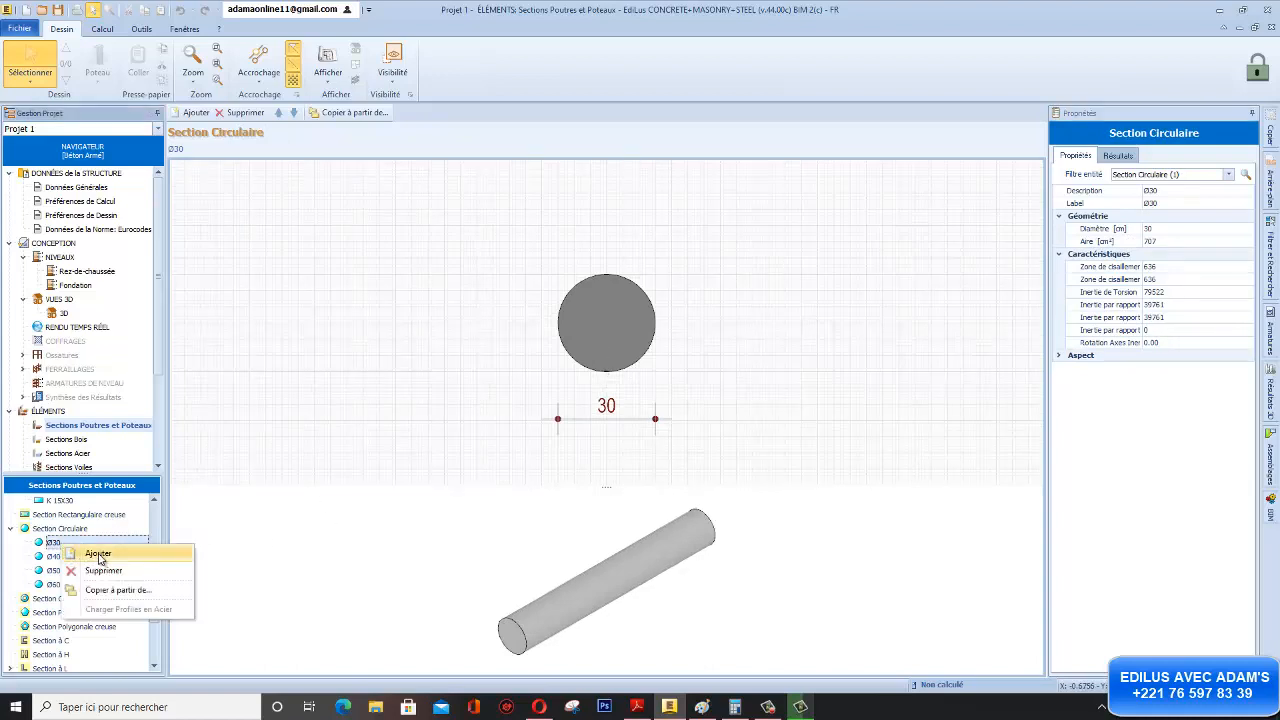
pyautogui.click(99, 555)
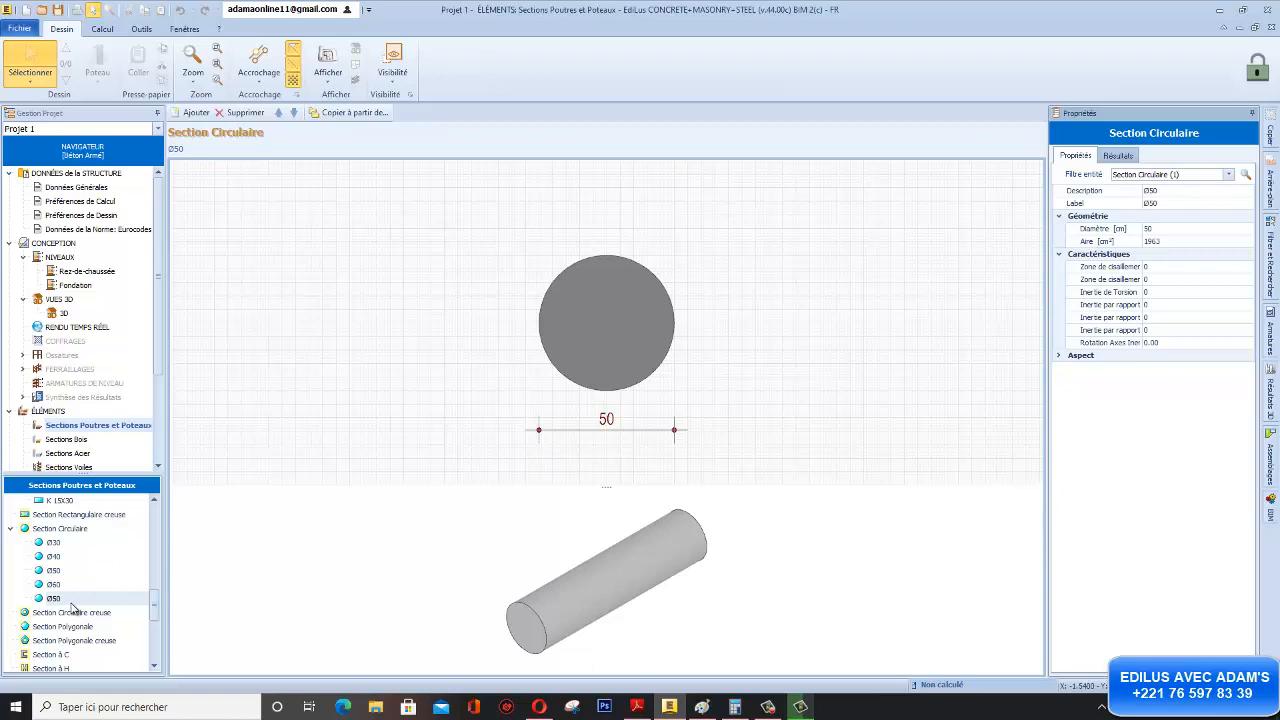
# - Give the new circular section the description PC 20 and the label Ø20
pyautogui.click(1229, 180)
pyautogui.click(1225, 186)
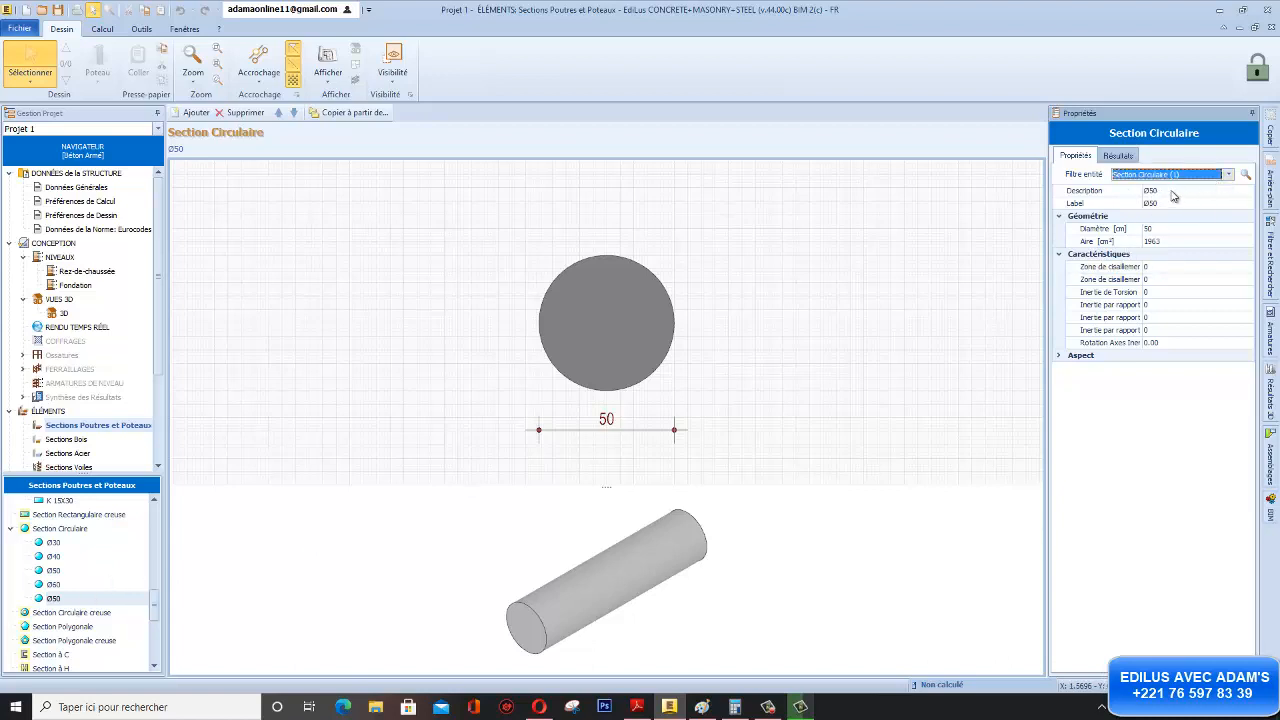
pyautogui.click(1173, 192)
pyautogui.moveTo(1163, 192); pyautogui.dragTo(1134, 199)
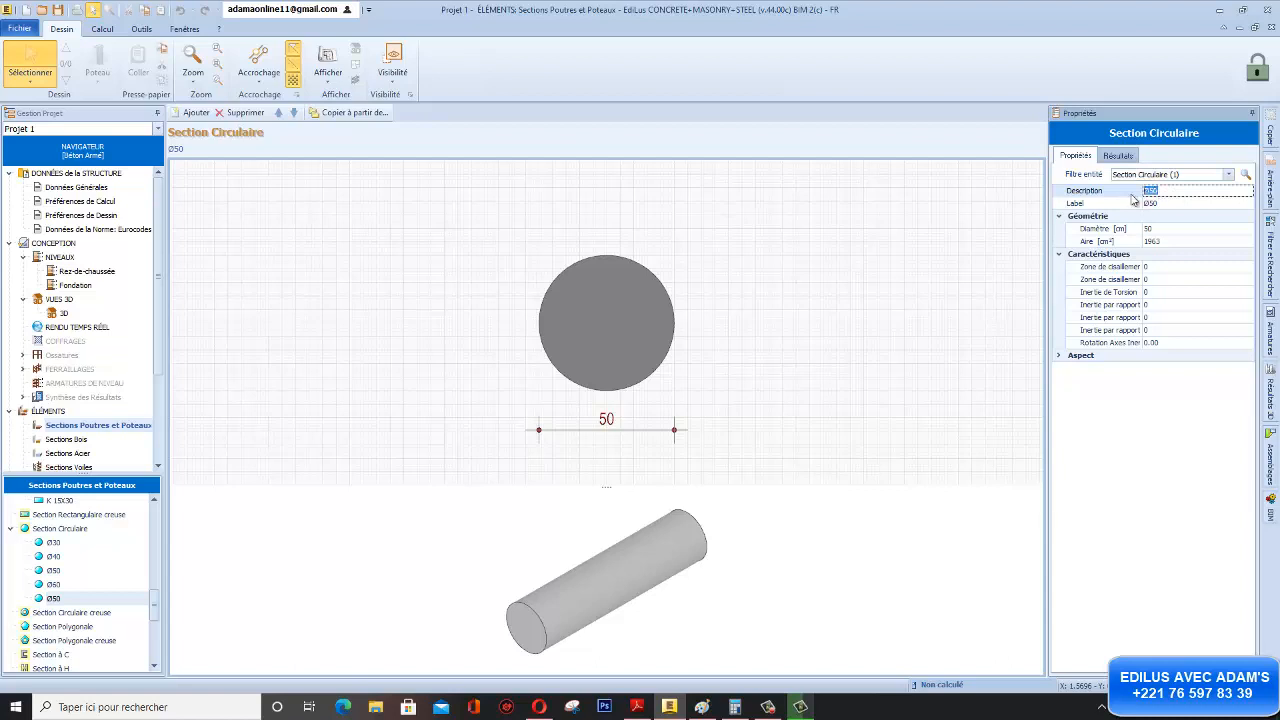
pyautogui.write('PMC')
pyautogui.click(1160, 203)
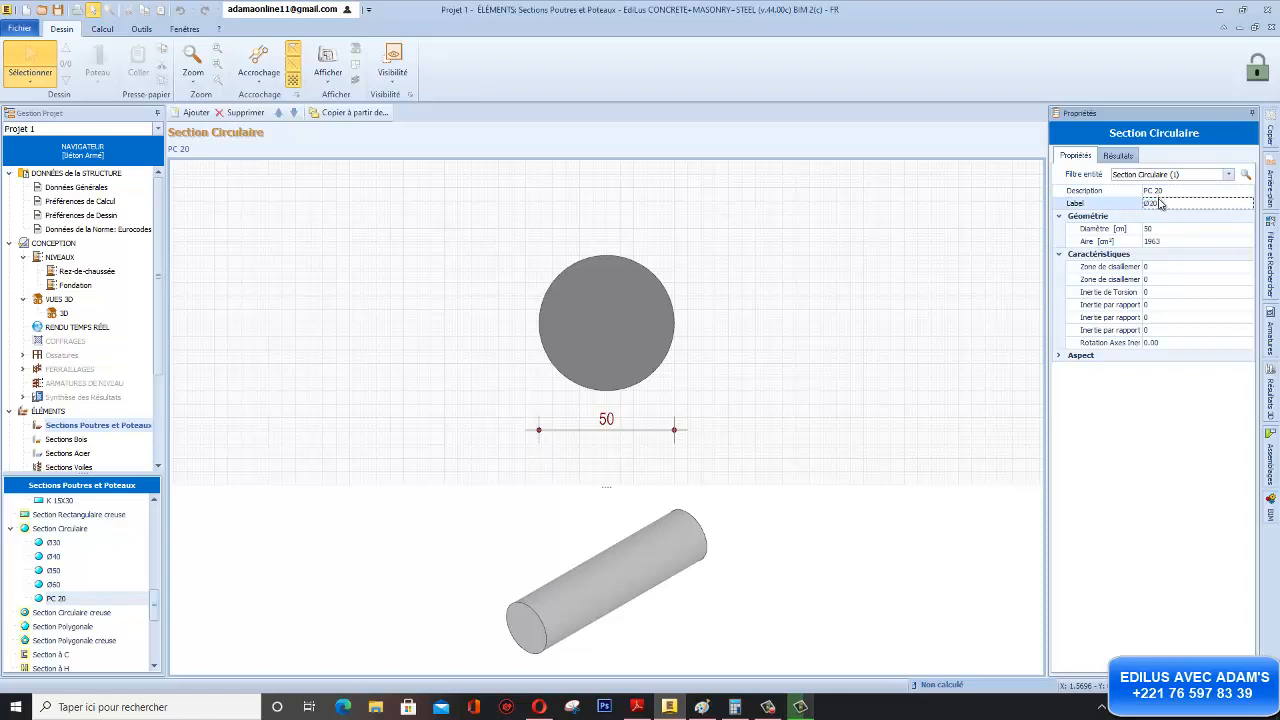
# - Set the PC 20 circular section's diameter to 20 cm
pyautogui.click(1160, 229)
pyautogui.write('2')
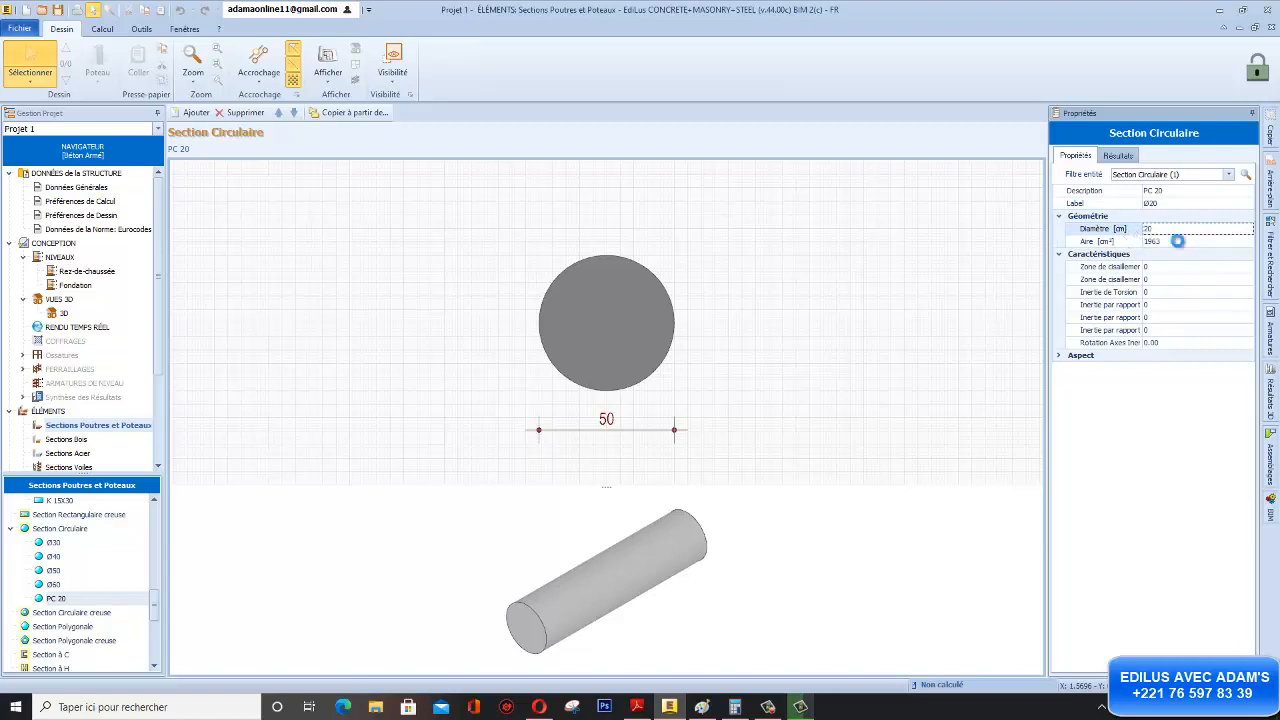
pyautogui.click(1177, 241)
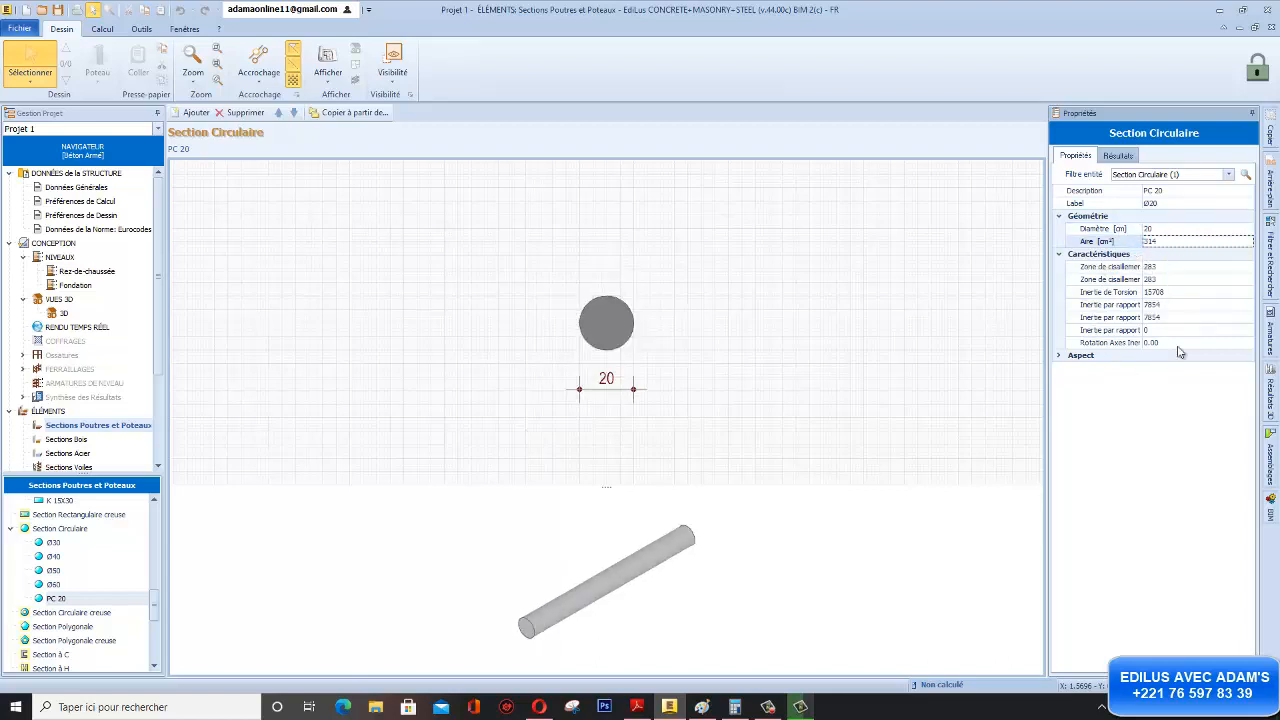
# - Examine the colour choices in the PC 20 section's appearance settings, keeping its colour grey (Gris)
pyautogui.click(1060, 356)
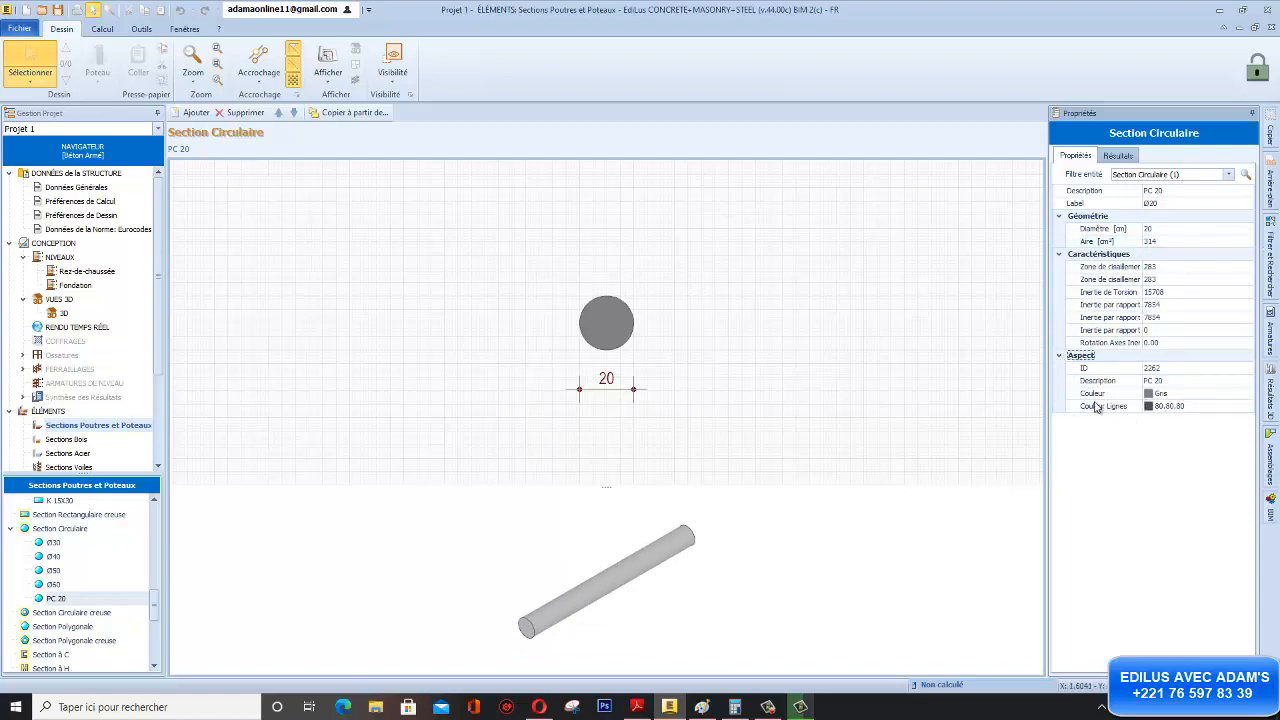
pyautogui.click(1145, 394)
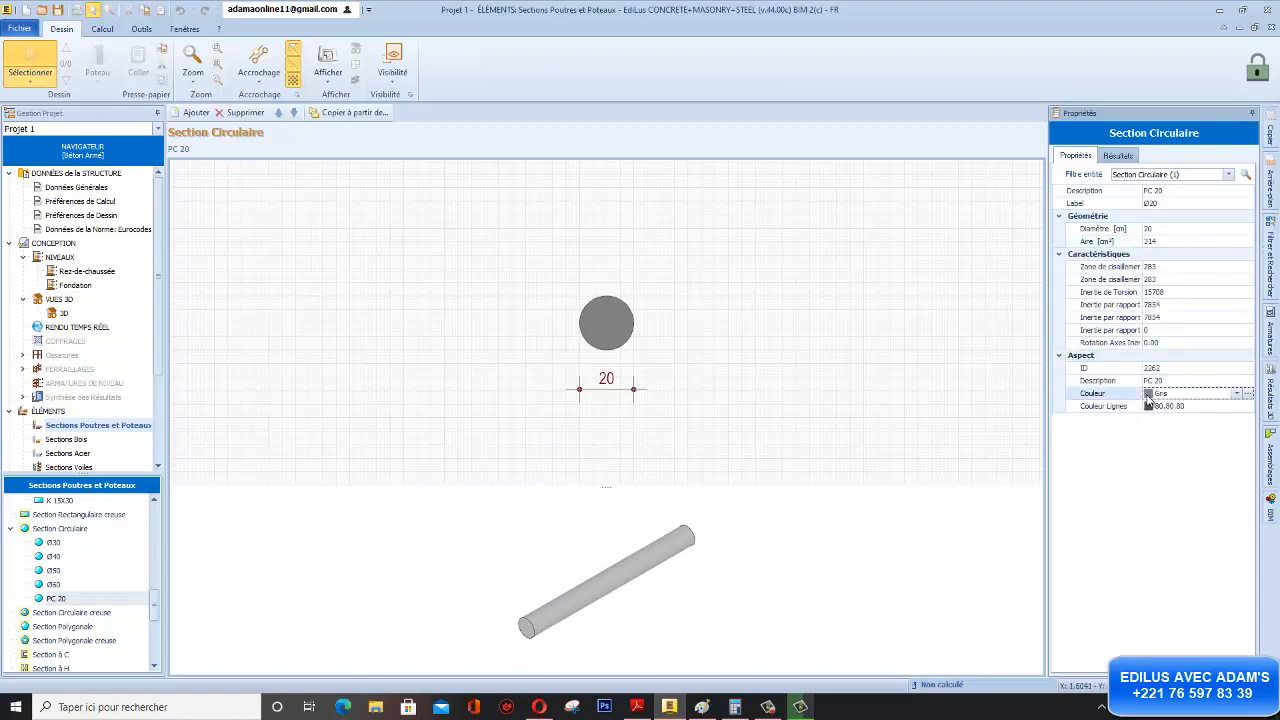
pyautogui.click(1248, 394)
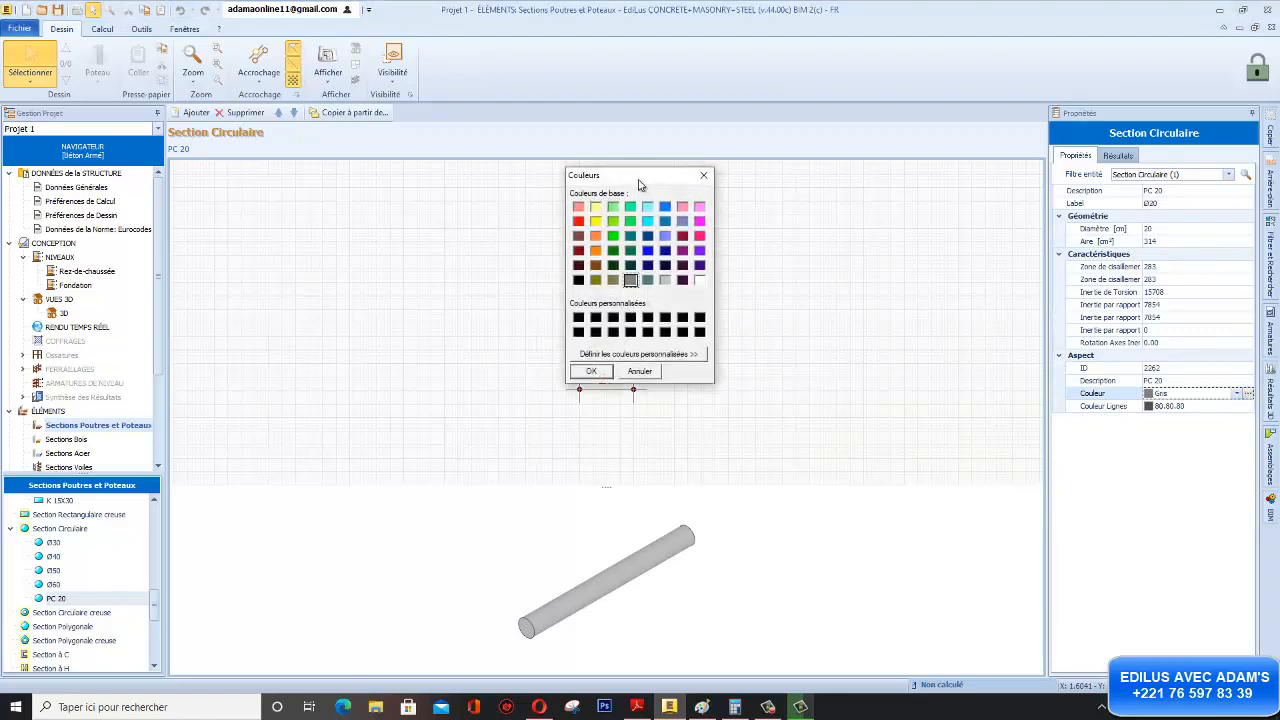
pyautogui.moveTo(640, 185); pyautogui.dragTo(882, 185)
pyautogui.click(832, 373)
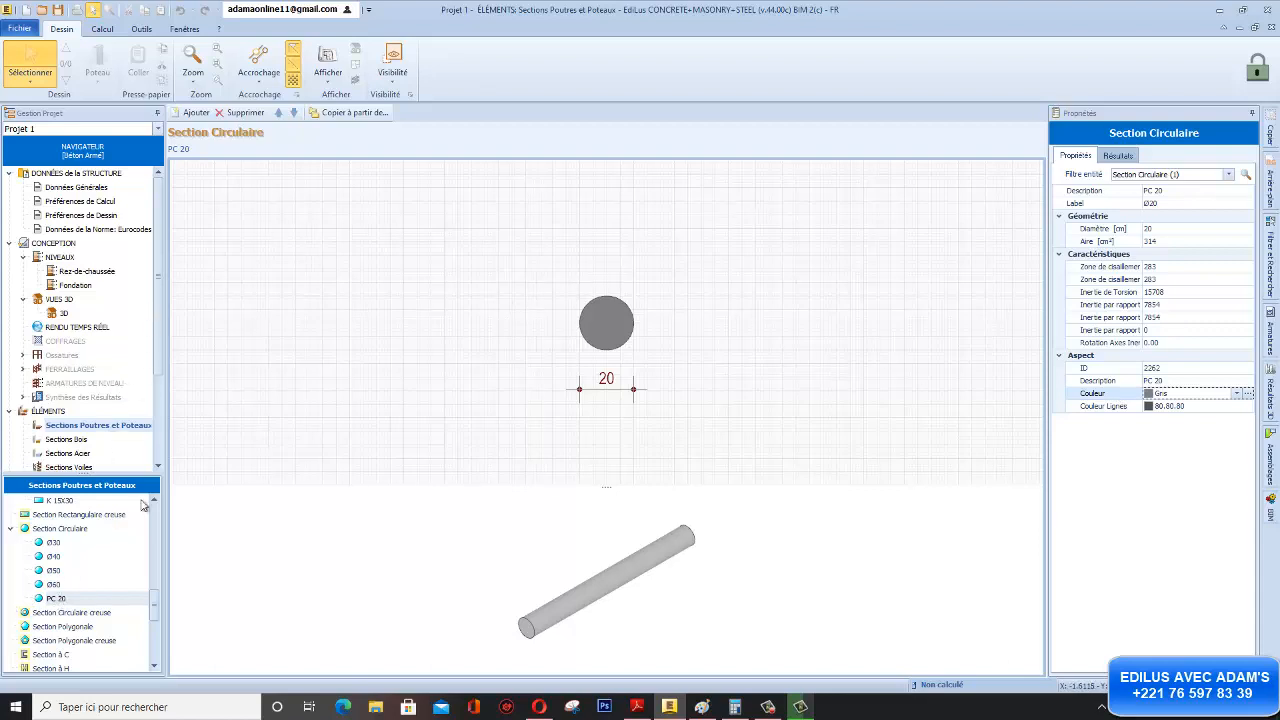
# - Add another rectangular section with the description K 15X40 and the label 15X40
pyautogui.moveTo(156, 608); pyautogui.dragTo(153, 628)
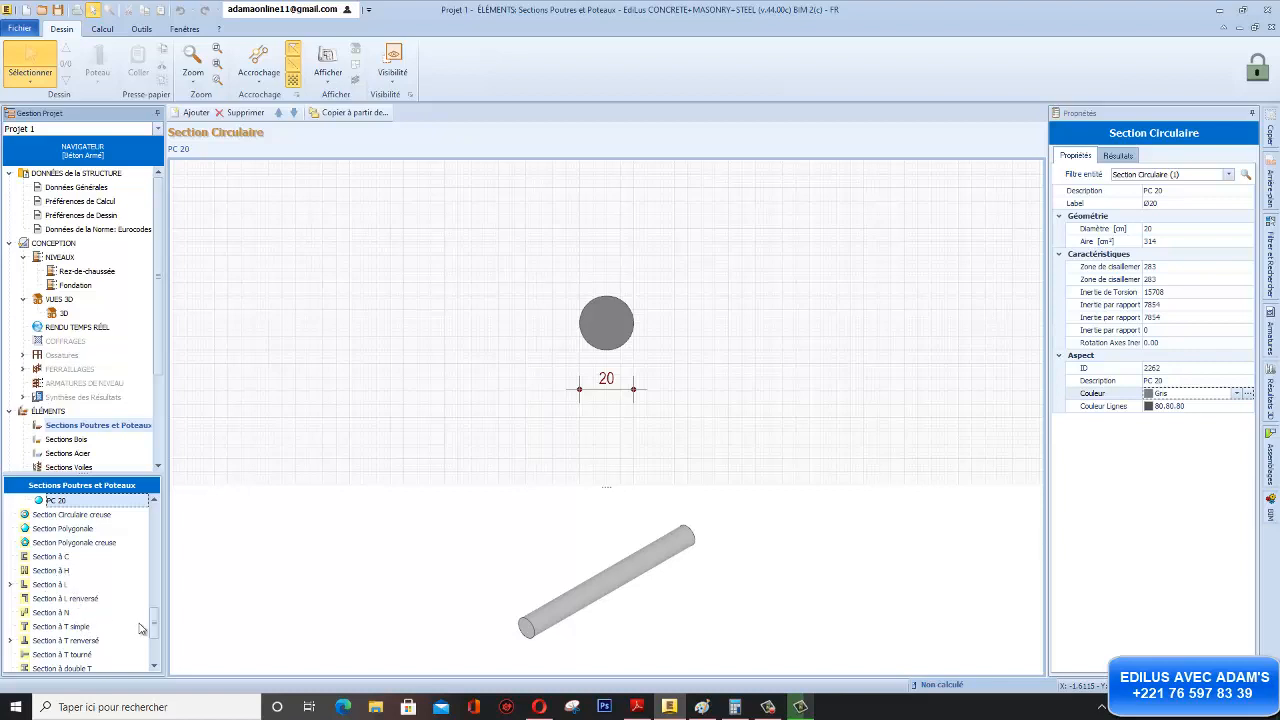
pyautogui.moveTo(155, 630); pyautogui.dragTo(155, 654)
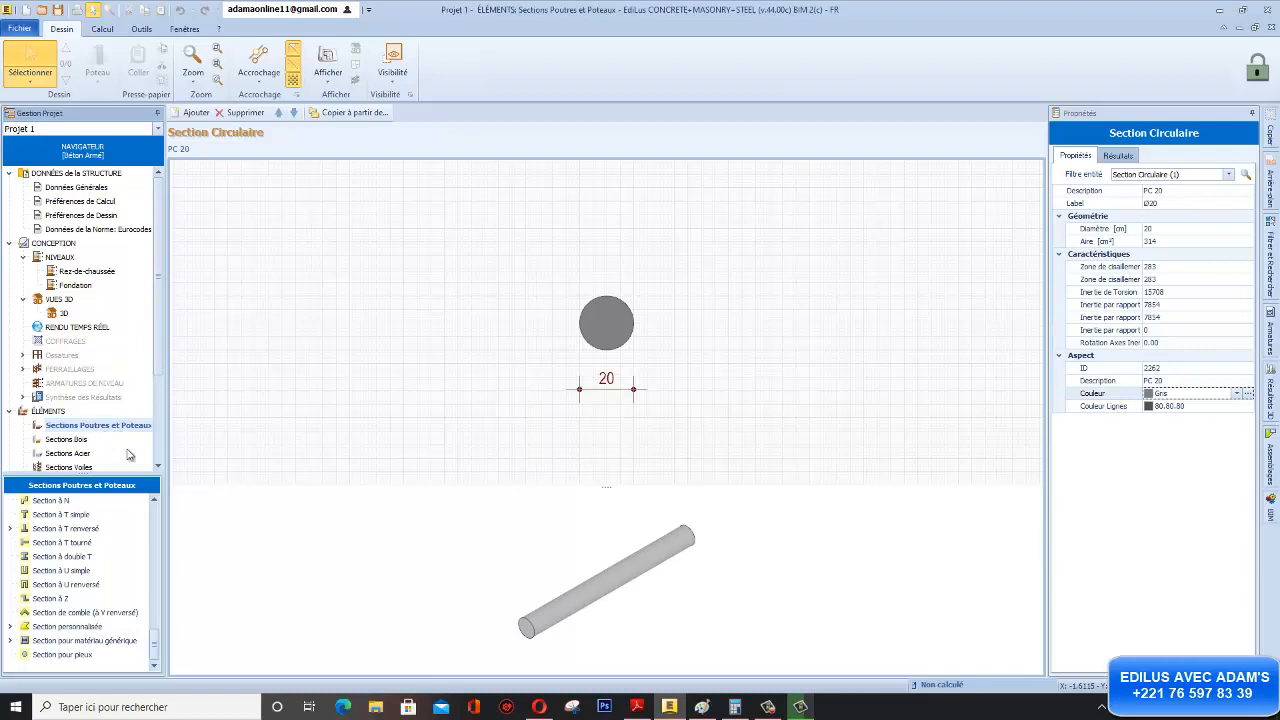
pyautogui.moveTo(154, 640); pyautogui.dragTo(168, 515)
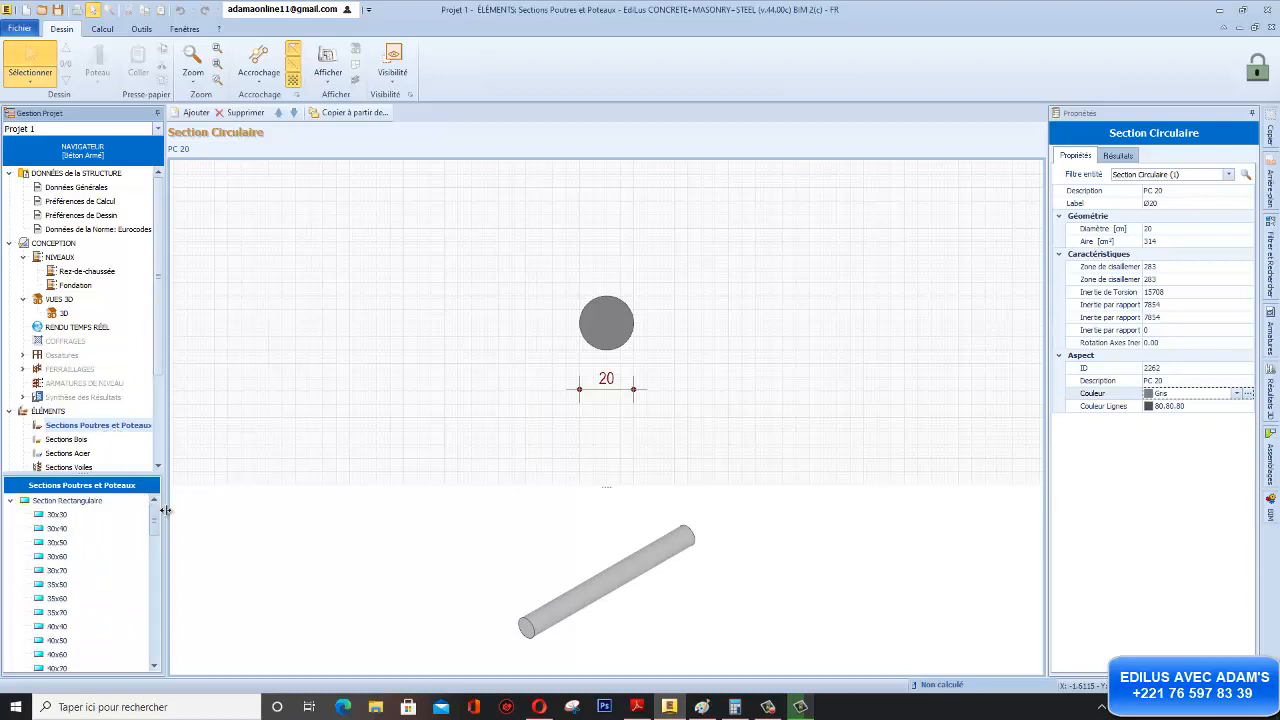
pyautogui.click(57, 515)
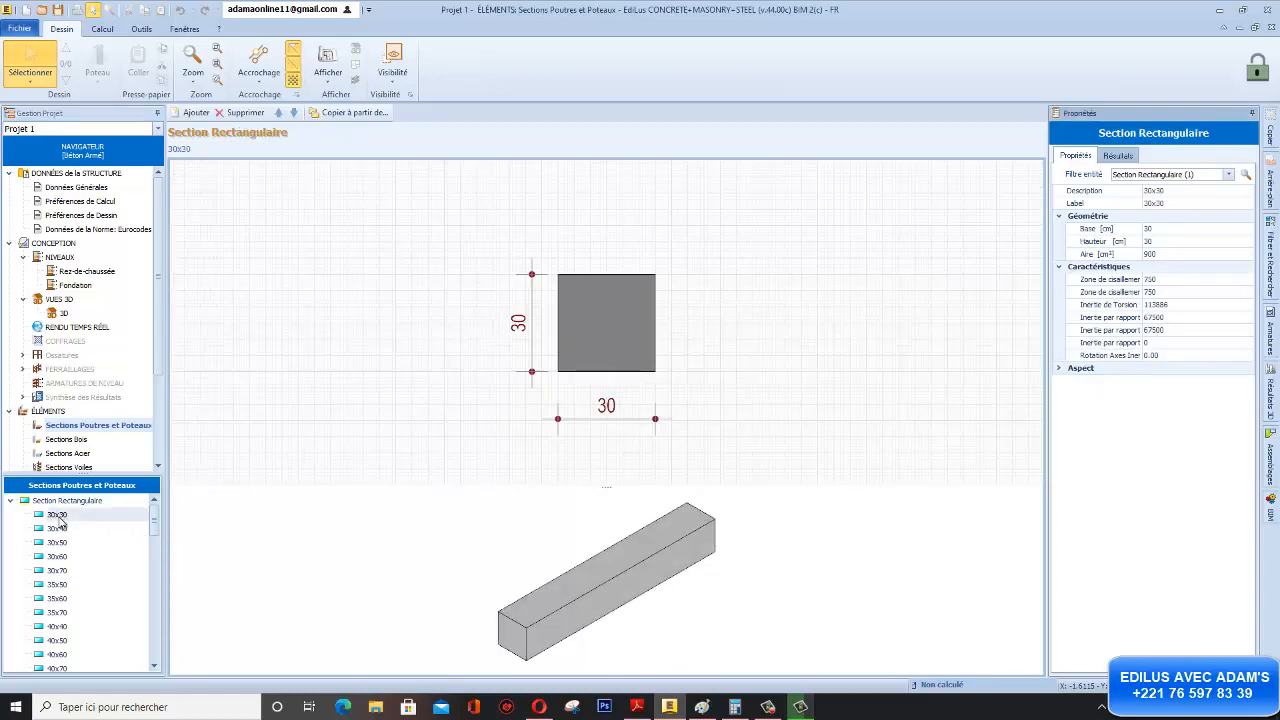
pyautogui.click(195, 113)
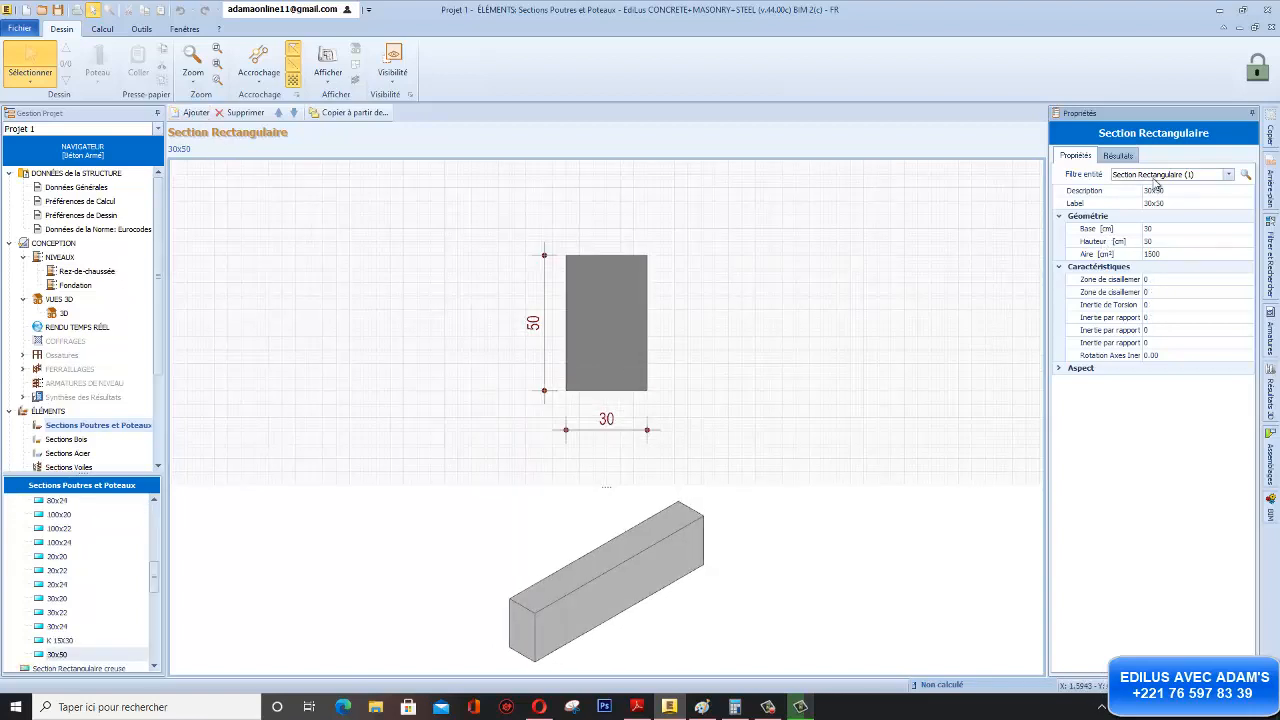
pyautogui.click(1185, 191)
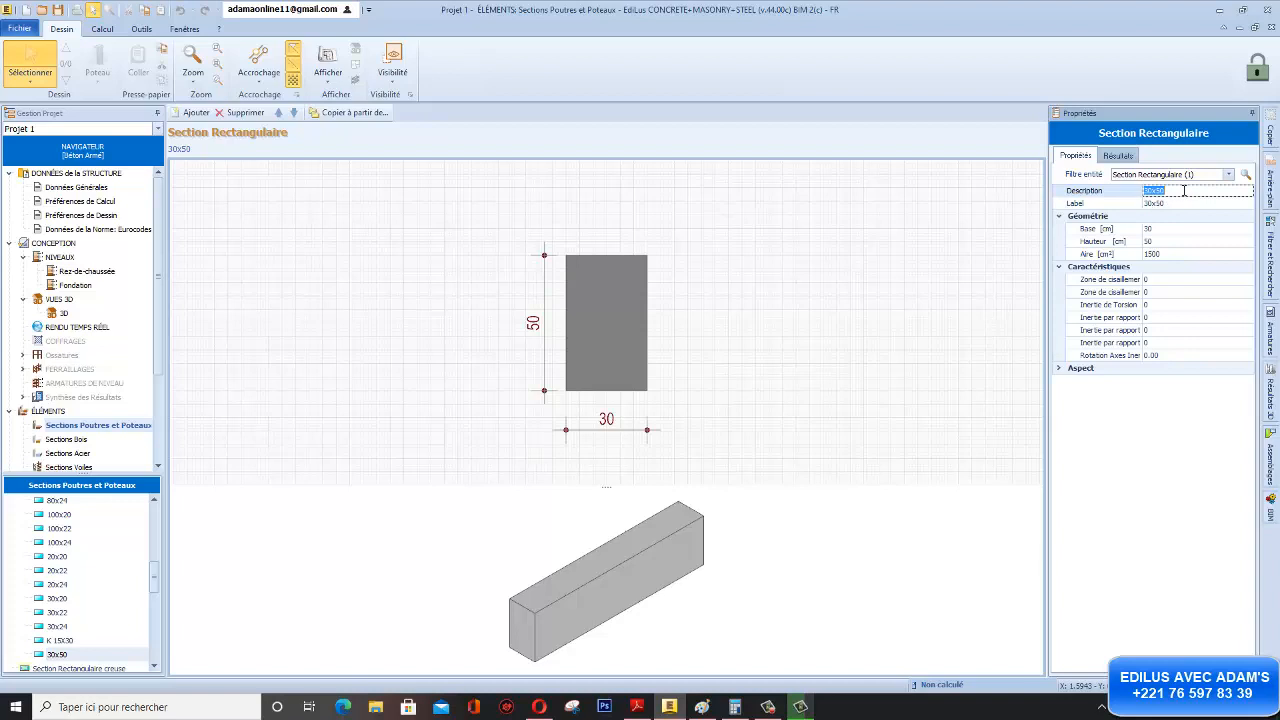
pyautogui.write('K')
pyautogui.click(1164, 204)
pyautogui.write('15X40')
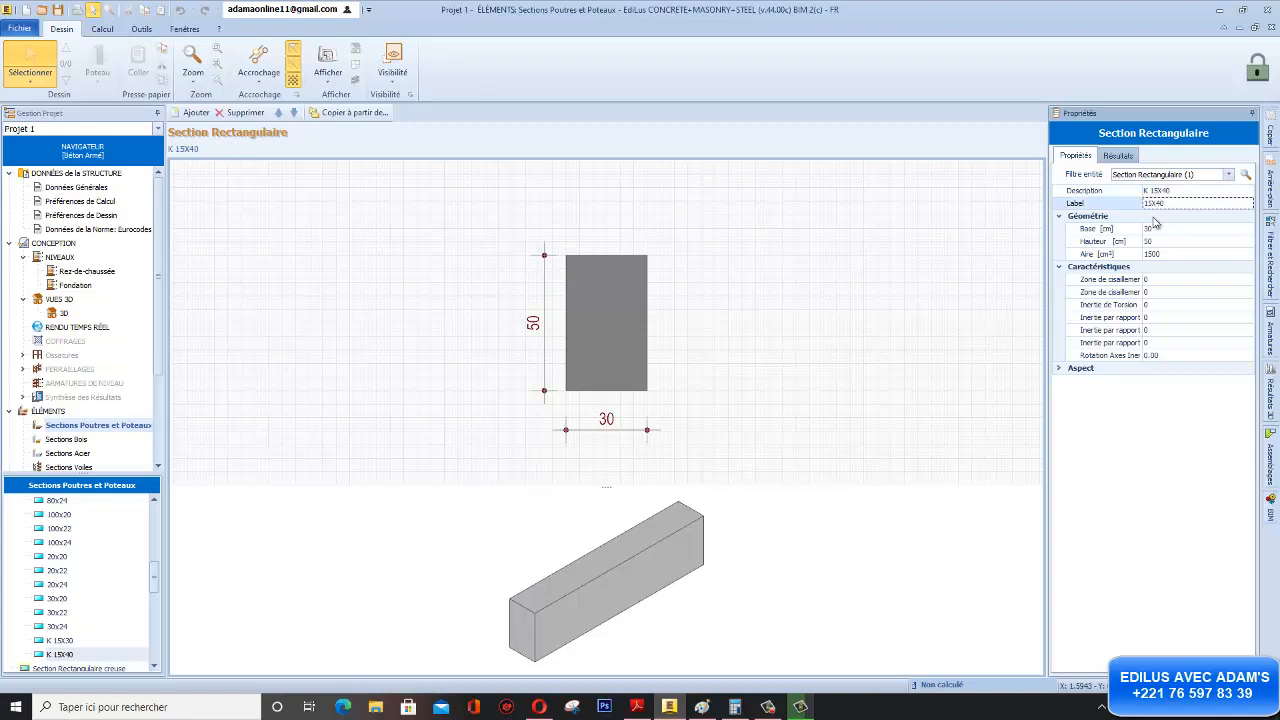
# - Set the K 15X40 section's base to 15 cm and its height to 40 cm
pyautogui.click(1156, 226)
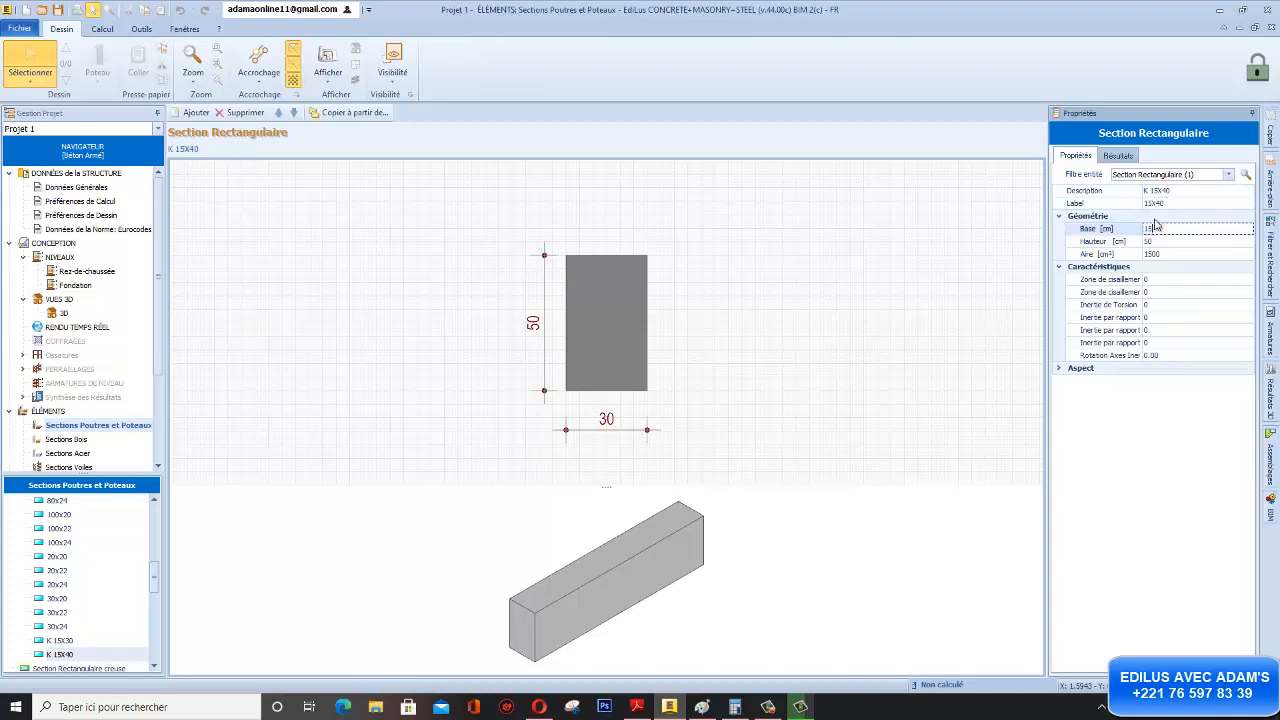
pyautogui.click(1155, 241)
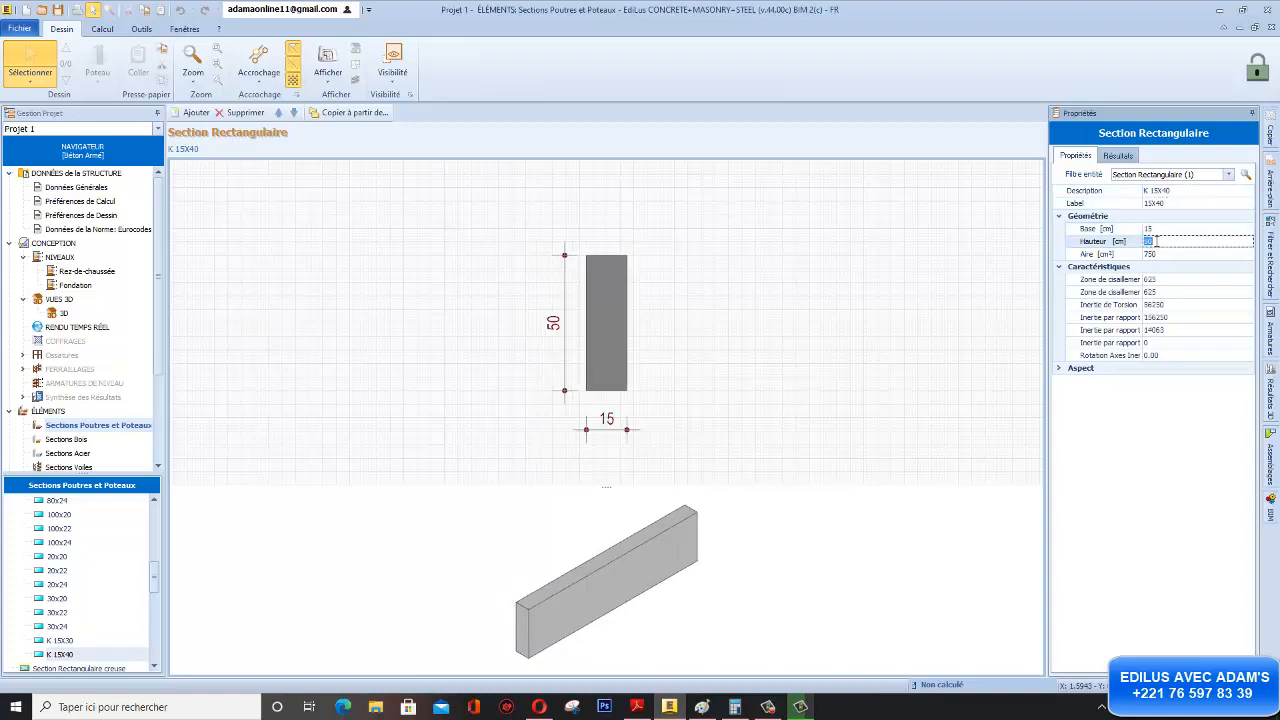
pyautogui.write('40')
pyautogui.click(1176, 279)
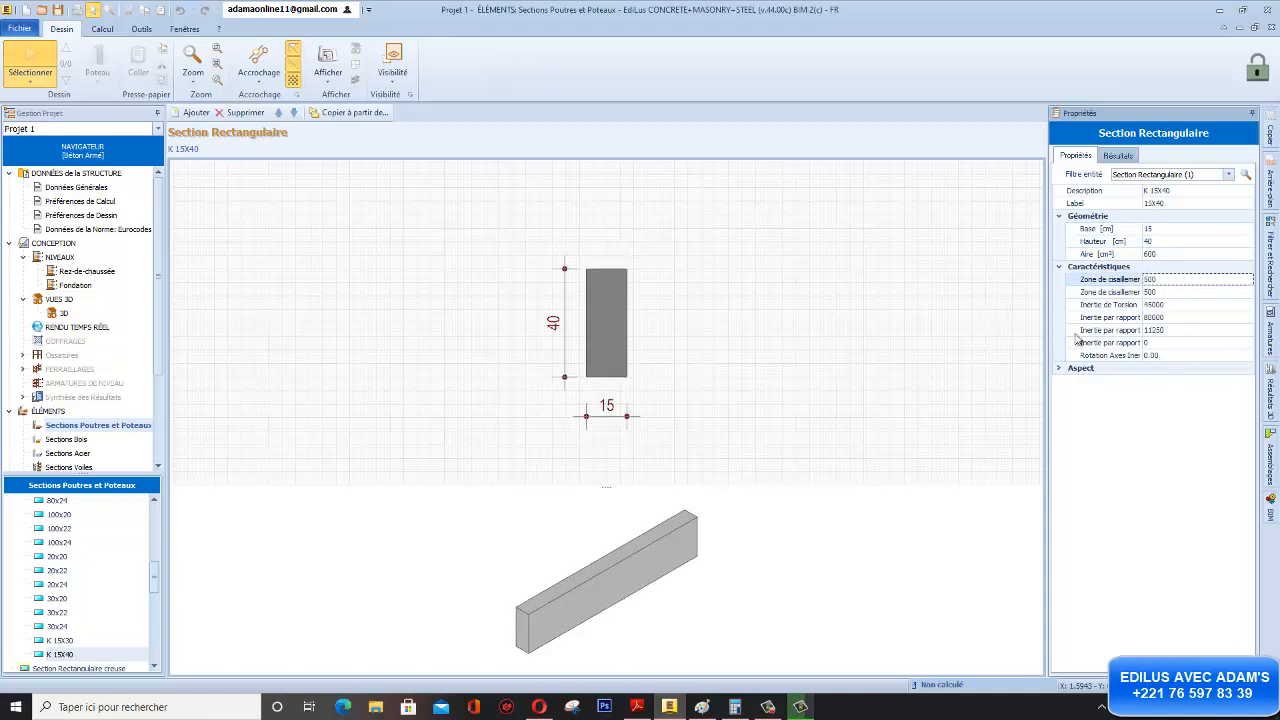
# - Show the K 15X40 section's appearance properties and add another rectangular section to the beam and column sections
pyautogui.click(1062, 369)
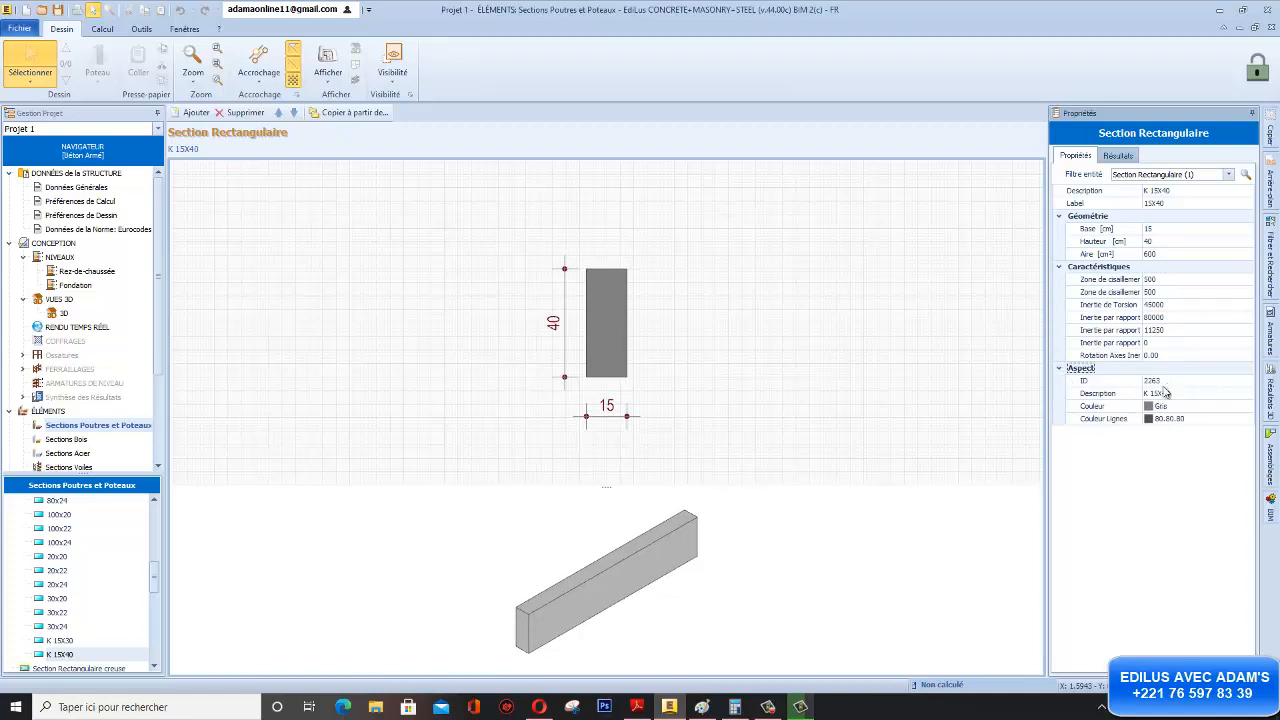
pyautogui.click(62, 515)
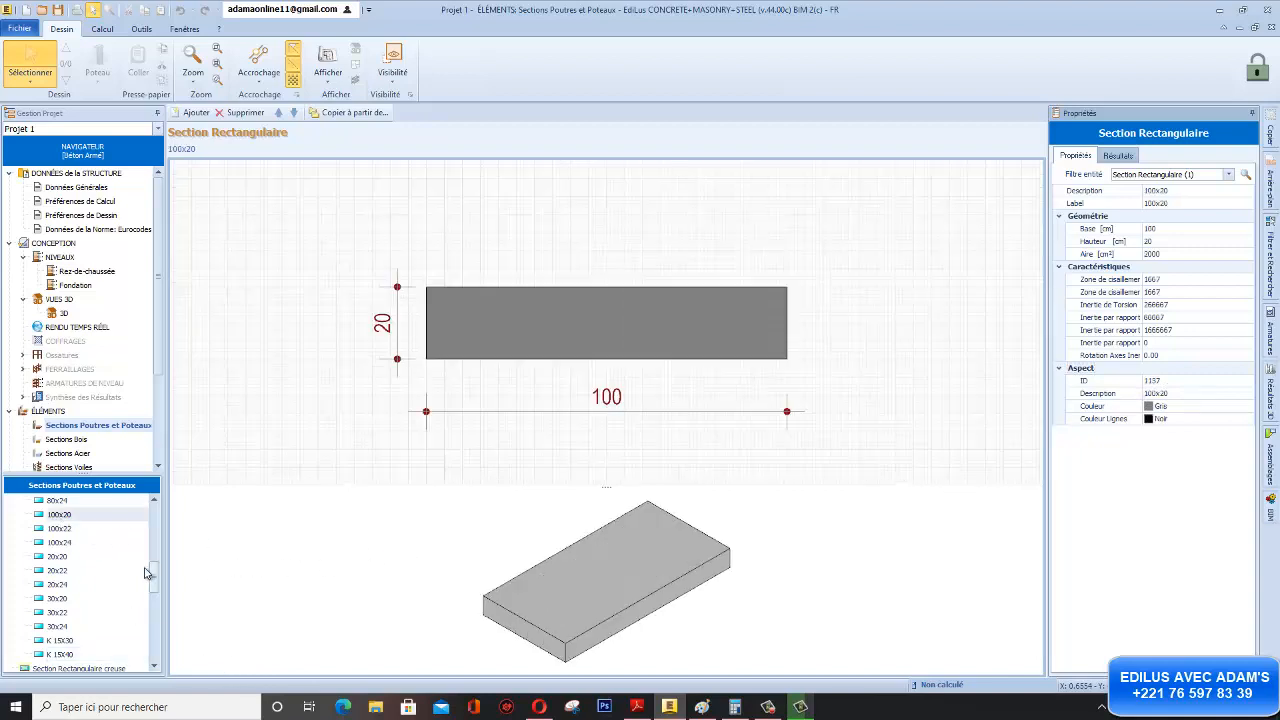
pyautogui.moveTo(152, 581); pyautogui.dragTo(158, 517)
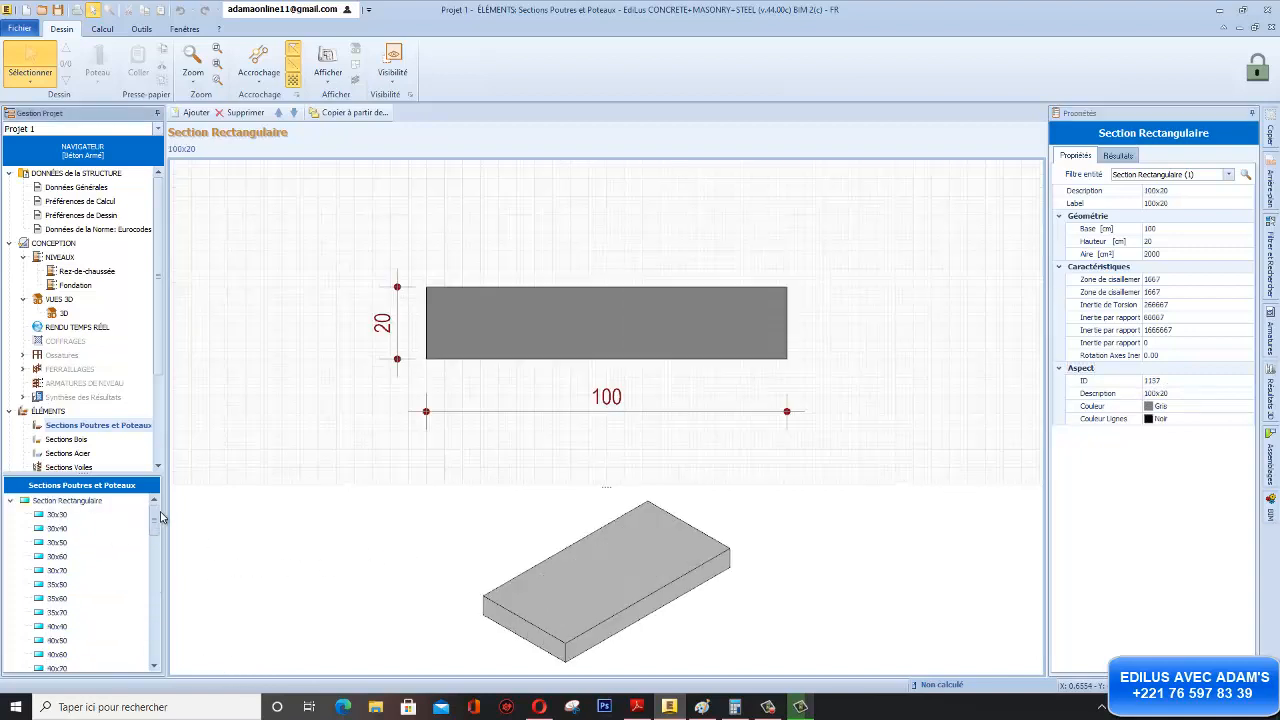
pyautogui.click(60, 529)
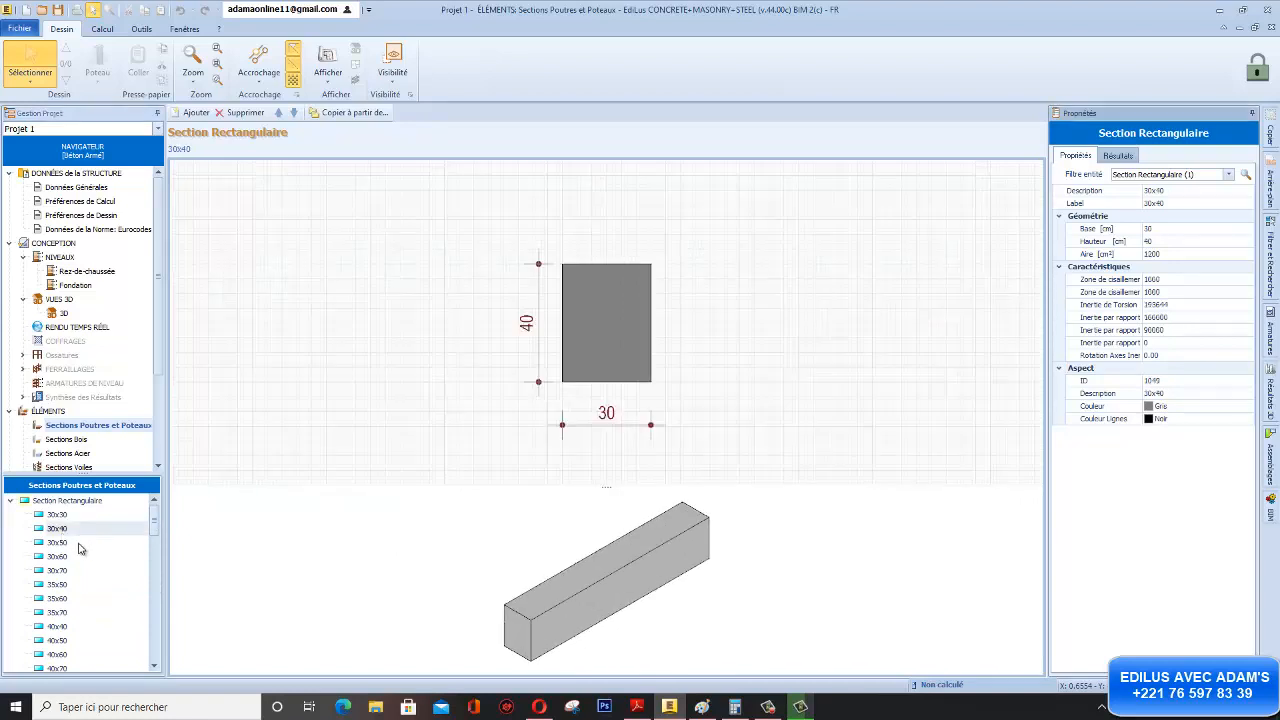
pyautogui.rightClick(60, 530)
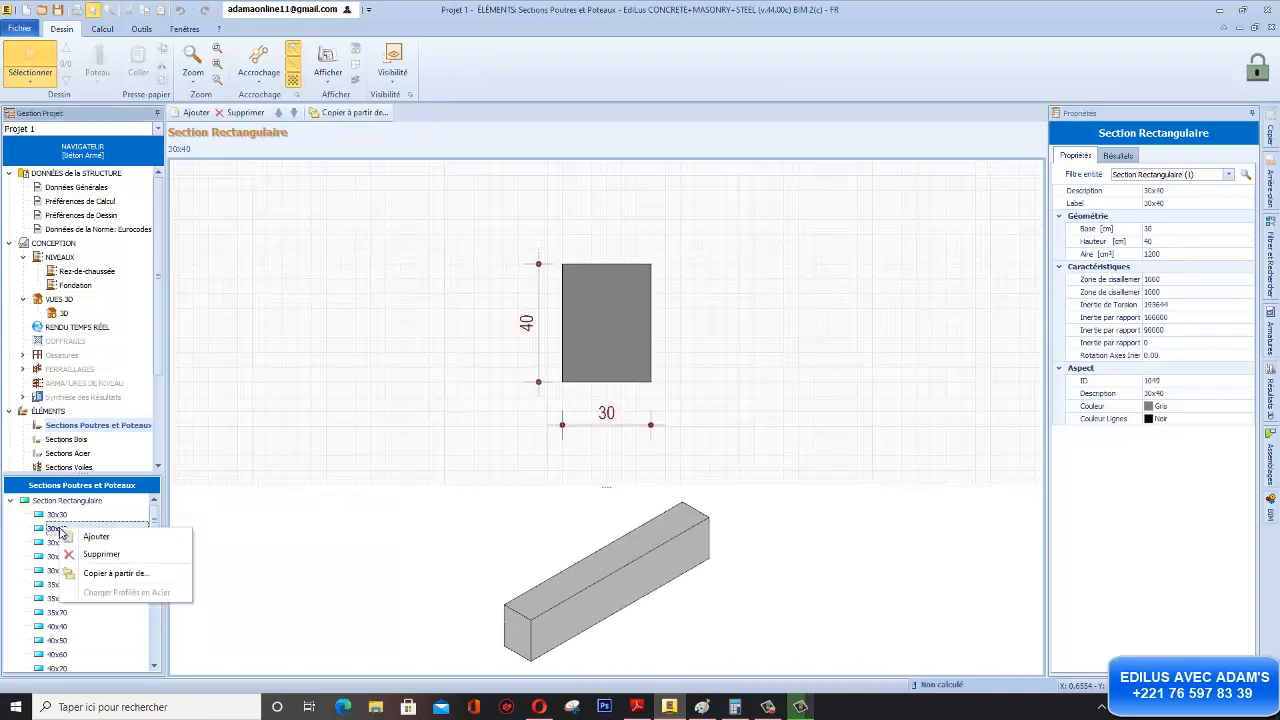
pyautogui.click(100, 536)
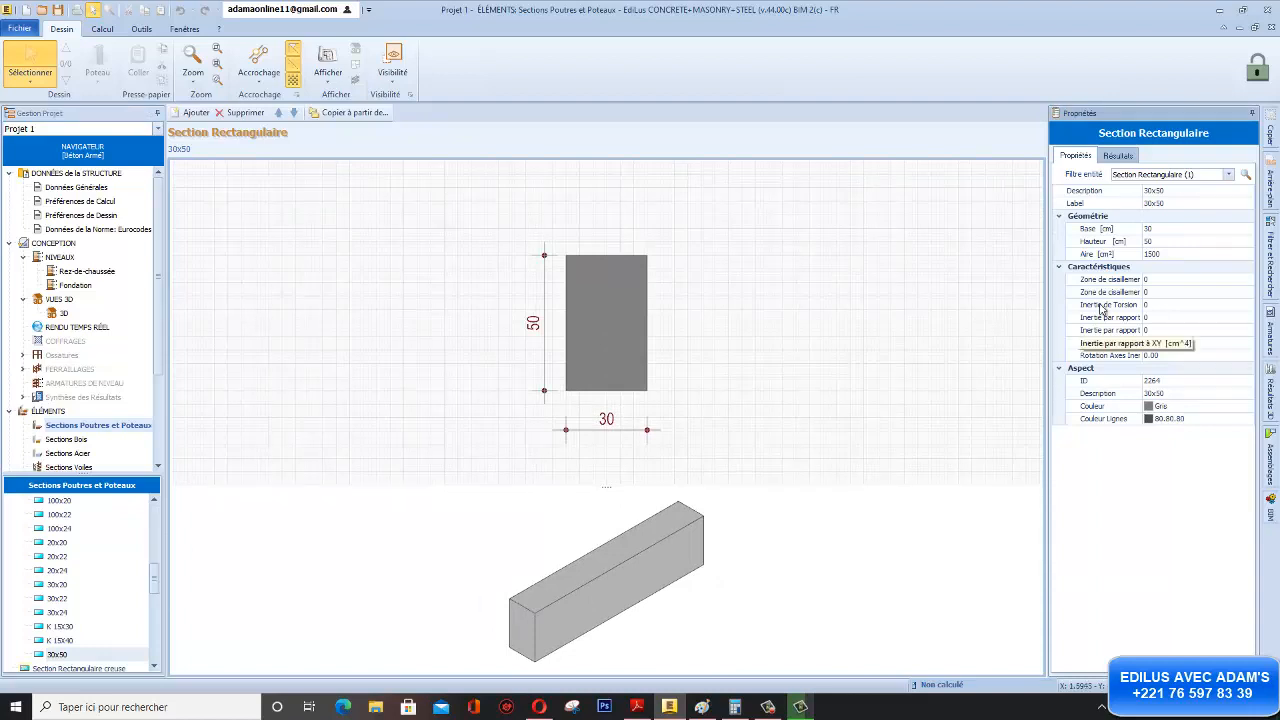
# - Set both the description and the label of the new rectangular section to 15x50
pyautogui.click(1172, 190)
pyautogui.click(1171, 190)
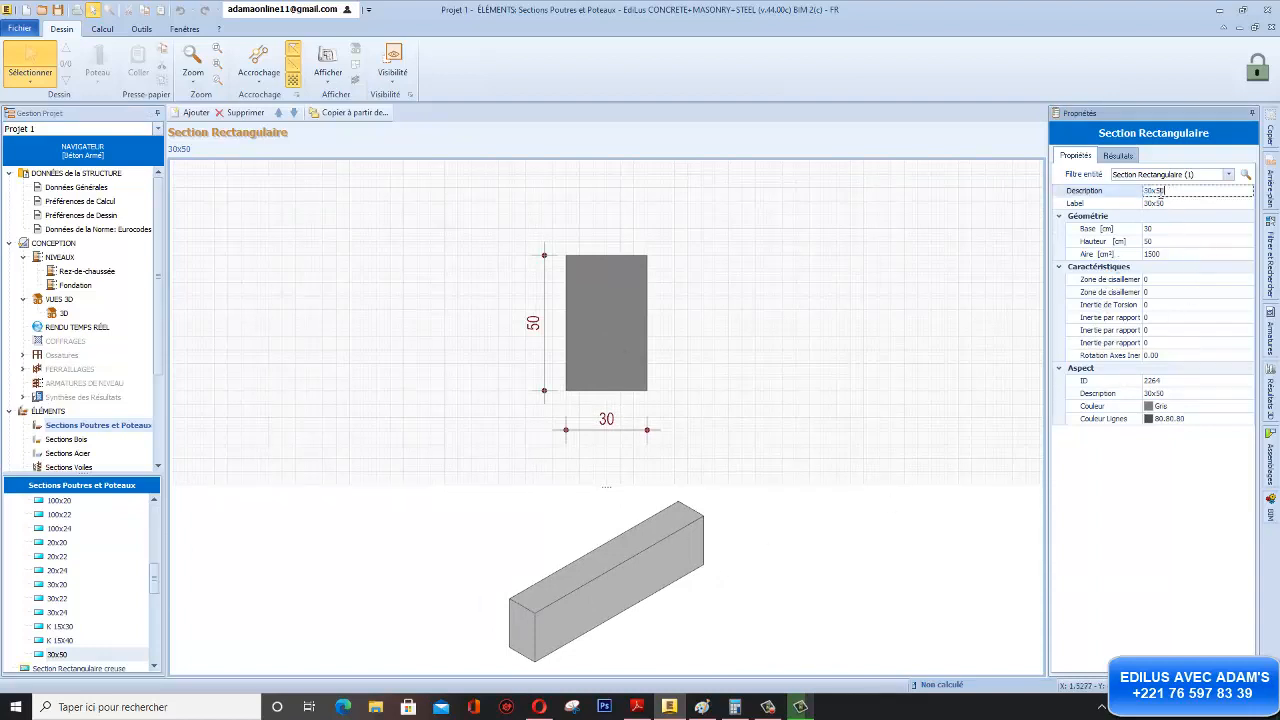
pyautogui.moveTo(1152, 190); pyautogui.dragTo(1125, 195)
pyautogui.write('15')
pyautogui.click(1150, 203)
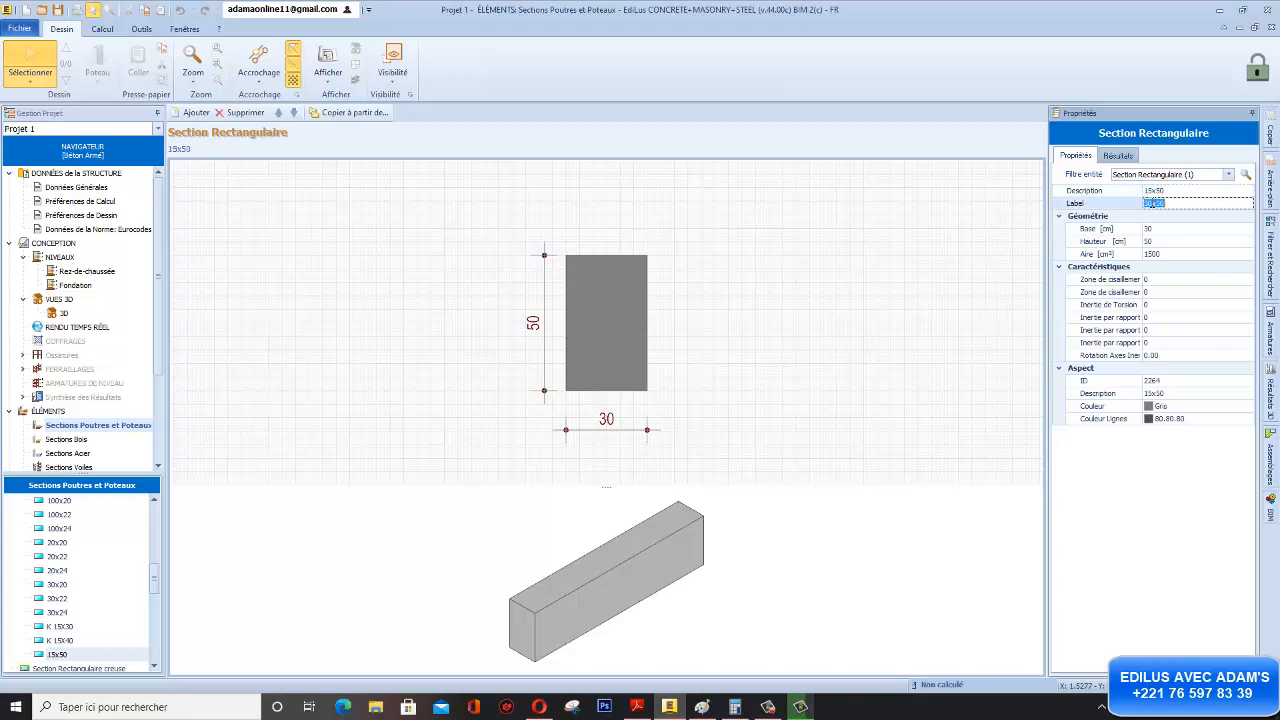
pyautogui.moveTo(1150, 203); pyautogui.dragTo(1136, 200)
pyautogui.write('15')
pyautogui.click(1161, 229)
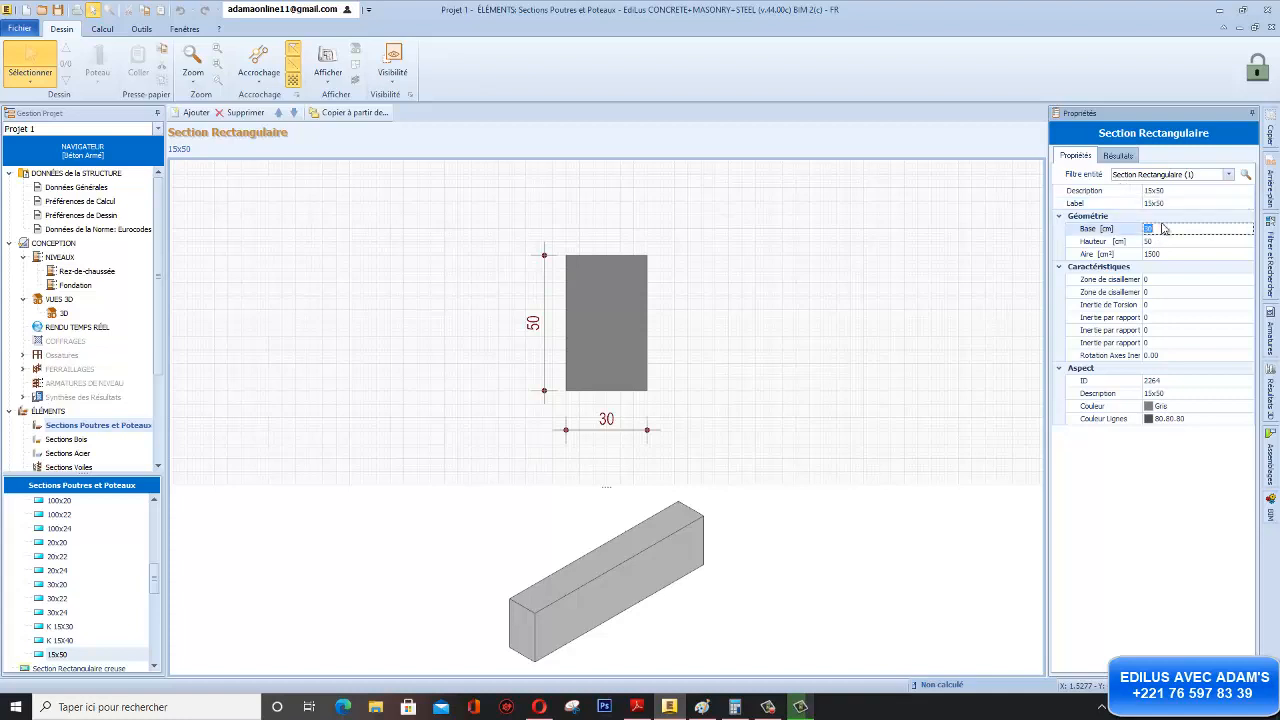
pyautogui.write('15')
pyautogui.click(866, 388)
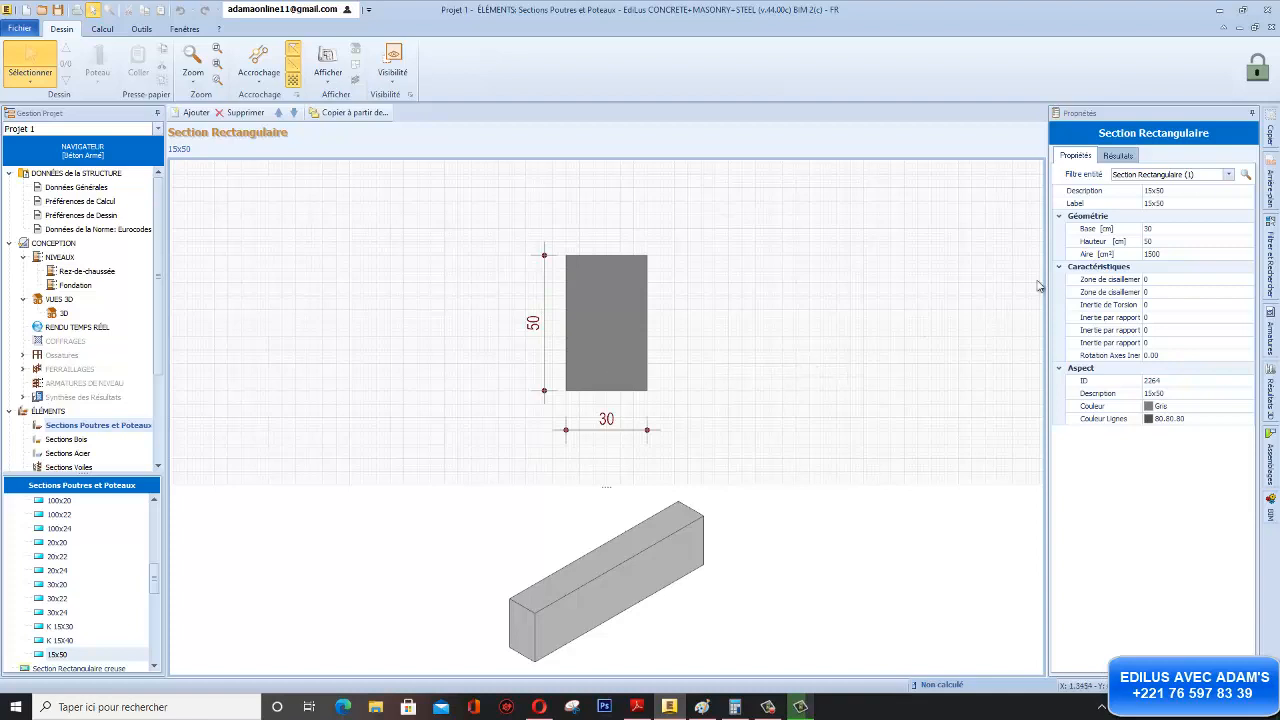
pyautogui.click(1158, 228)
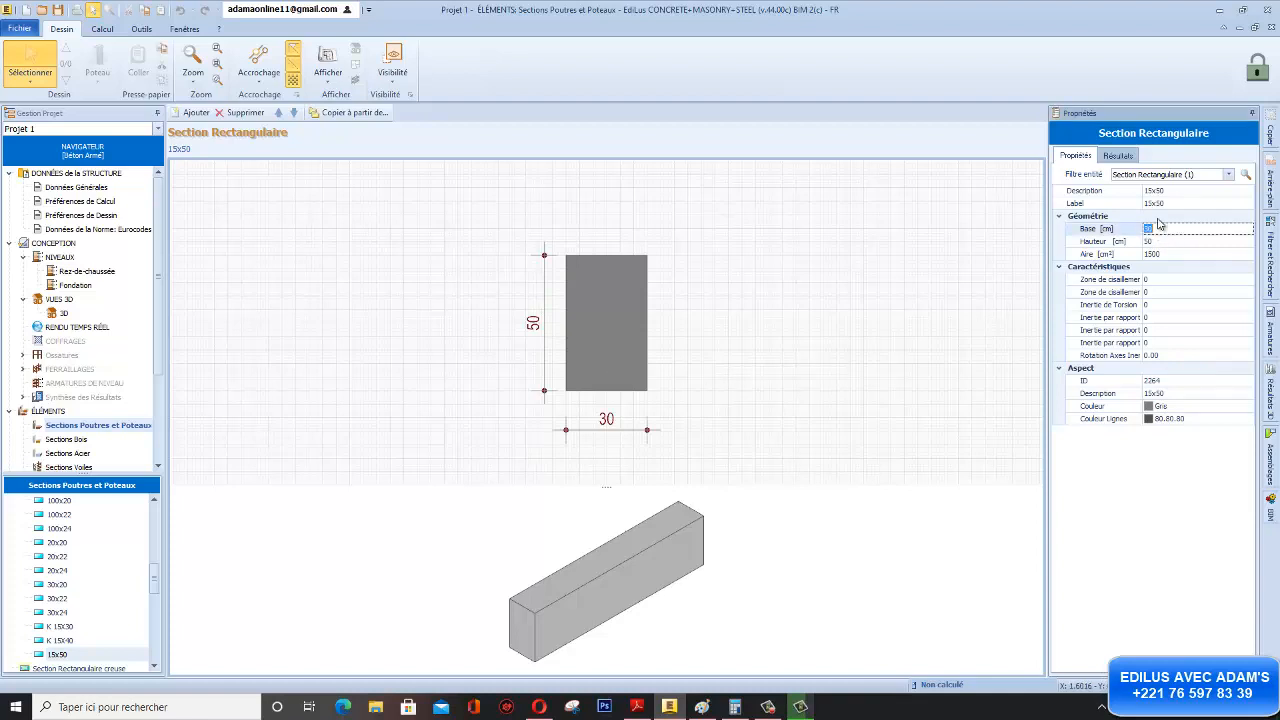
pyautogui.write('15')
pyautogui.press('Escape')
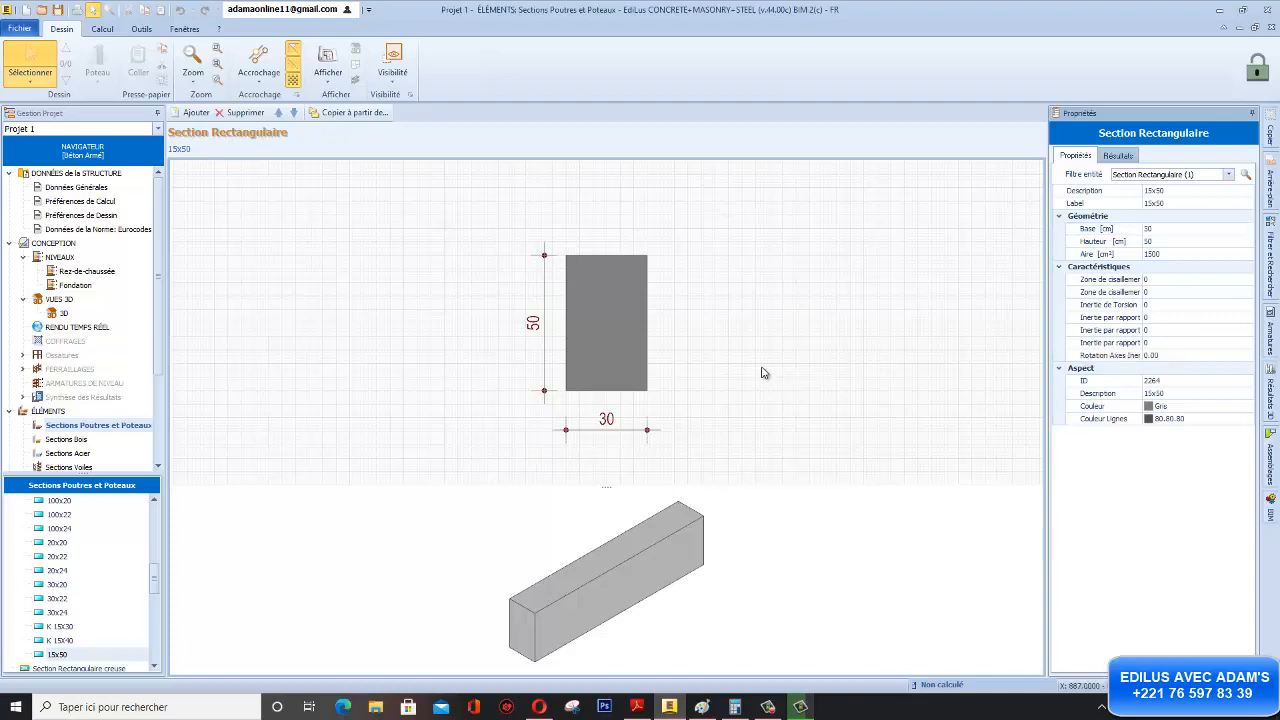
# - Set the 15x50 section's base to 15 cm
pyautogui.click(1160, 229)
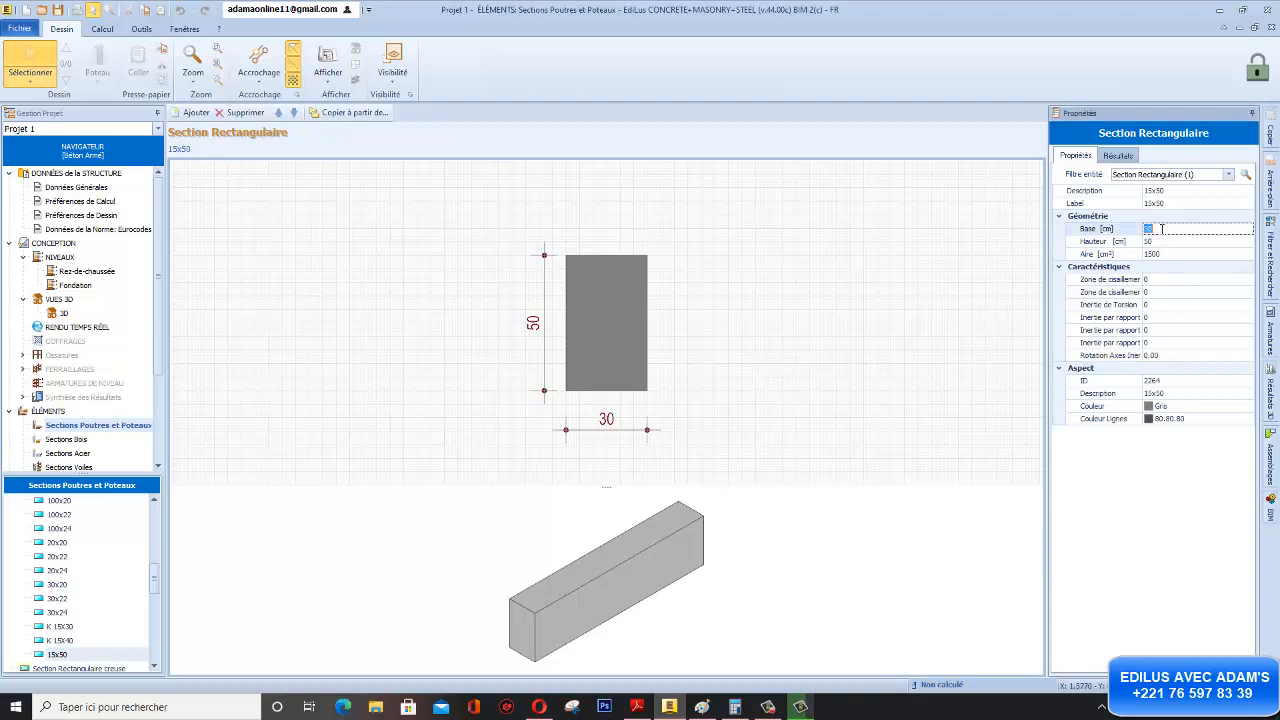
pyautogui.write('15')
pyautogui.click(857, 350)
# - Review the custom sections K 15X30 and K 15X40, and open the Rez-de-chaussée level's drawing view
pyautogui.click(62, 626)
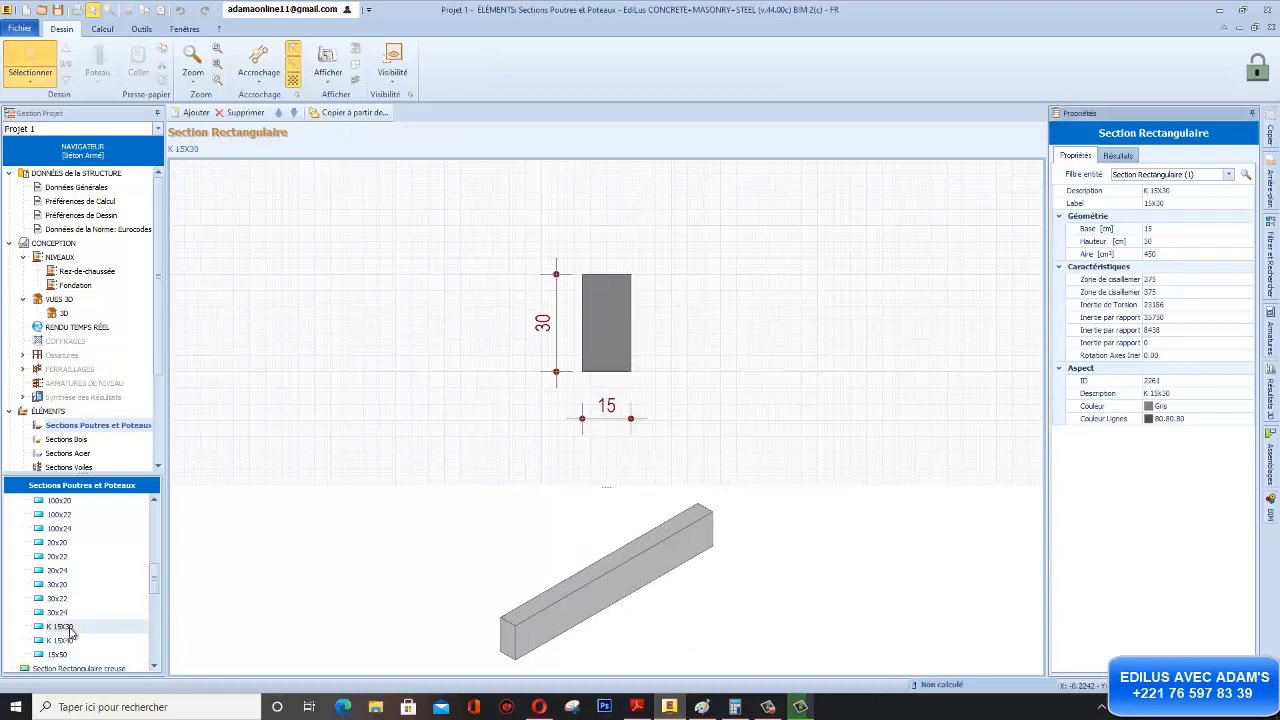
pyautogui.click(70, 640)
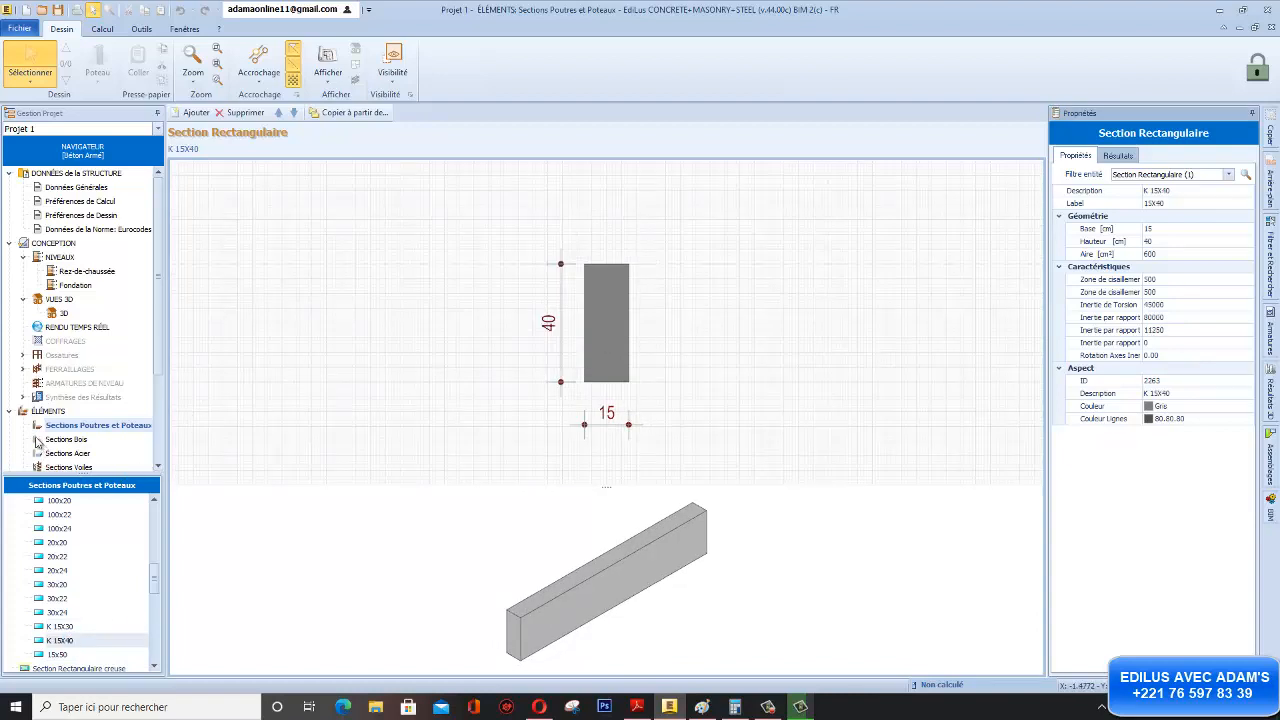
pyautogui.click(9, 412)
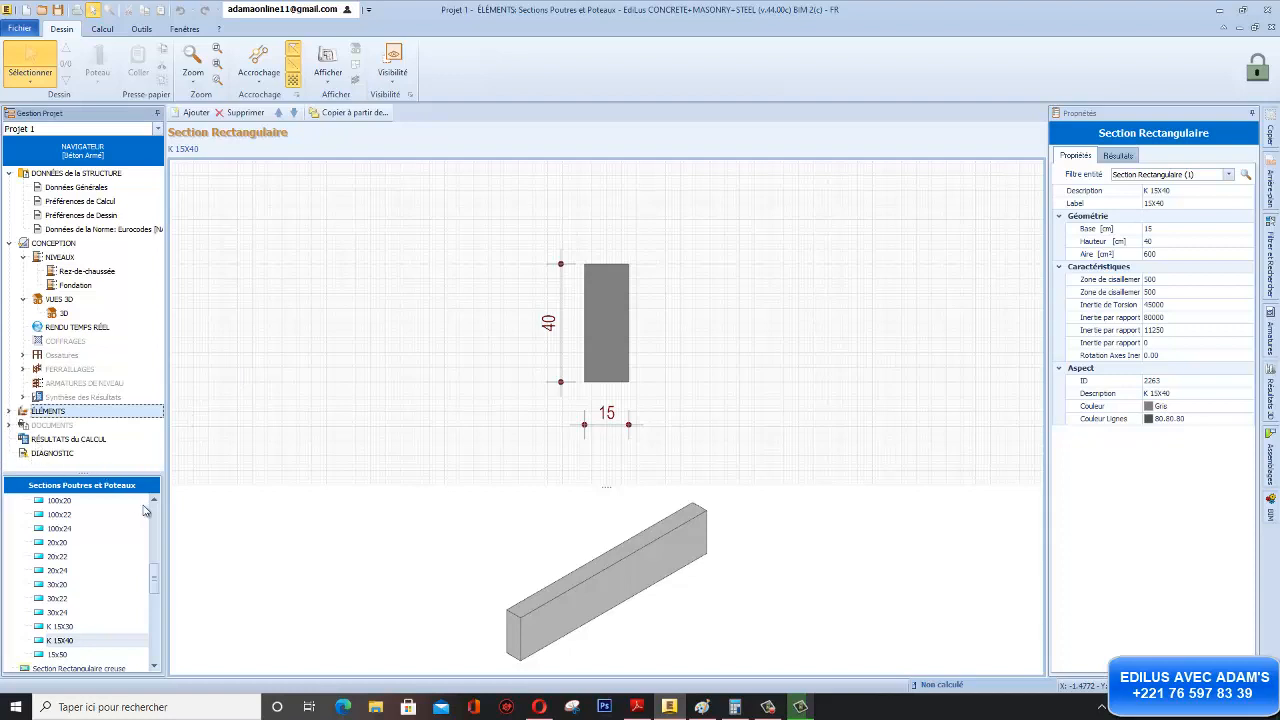
pyautogui.moveTo(155, 578); pyautogui.dragTo(155, 530)
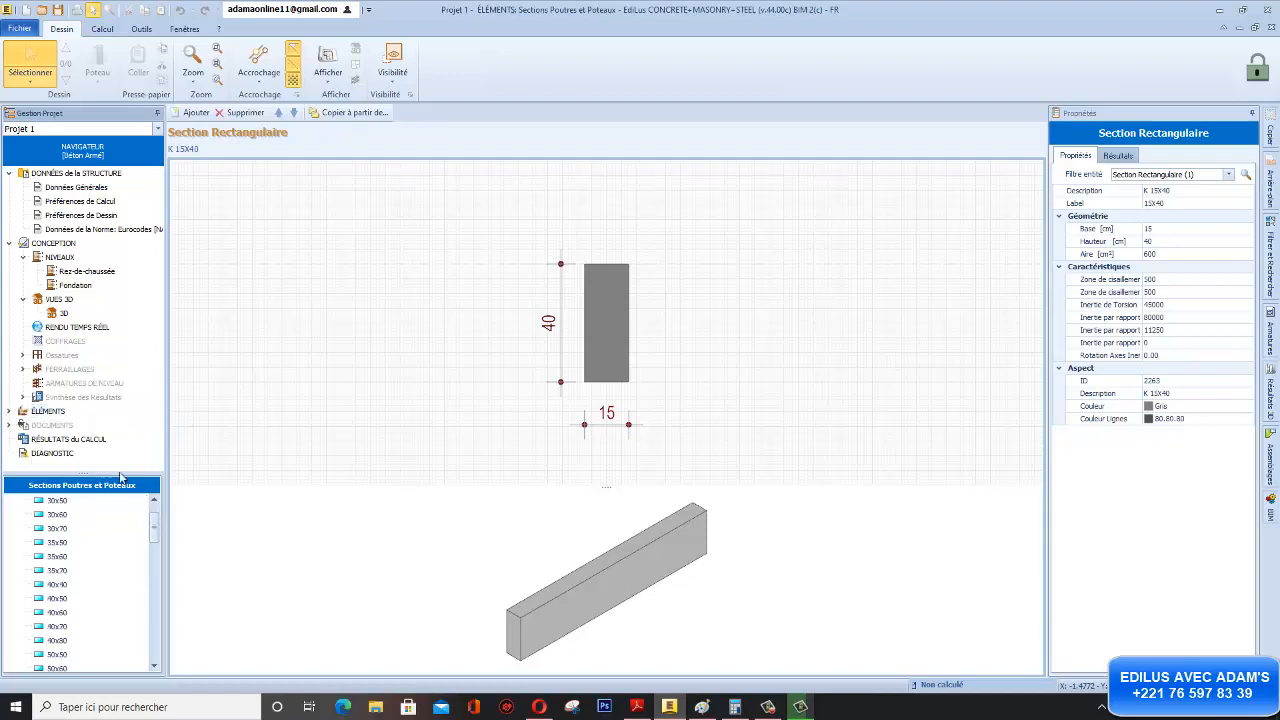
pyautogui.click(8, 426)
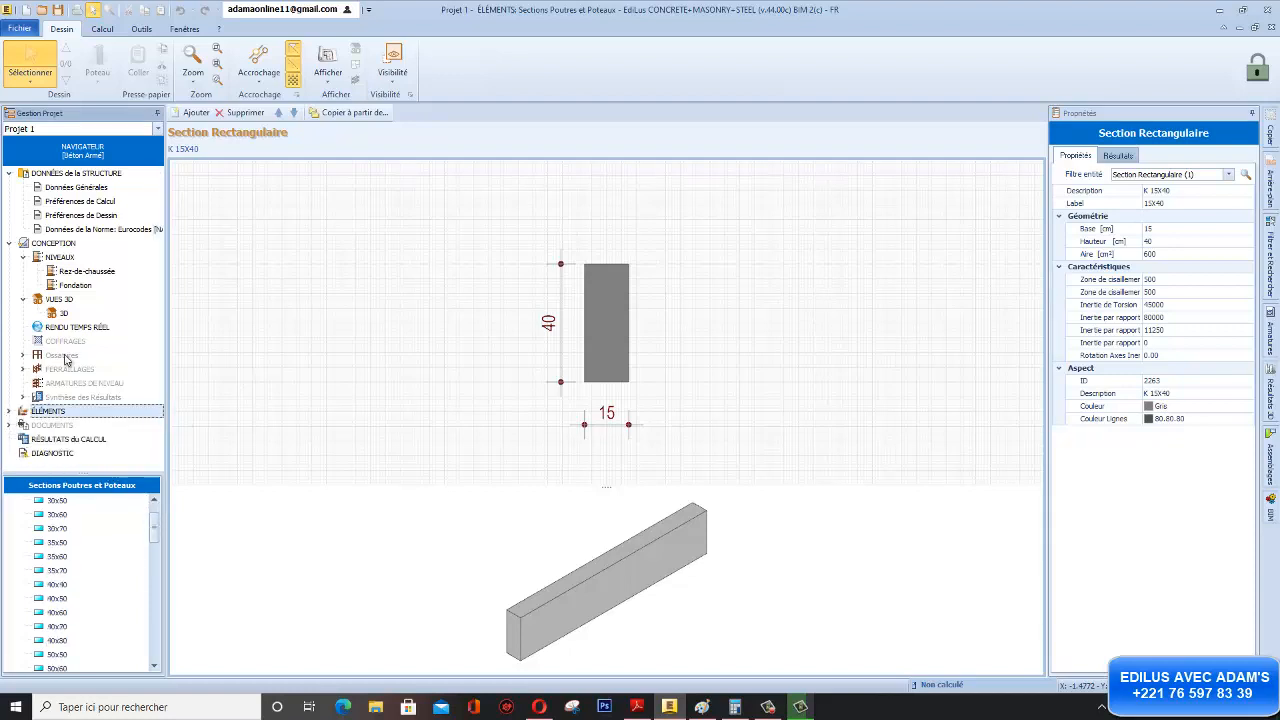
pyautogui.click(89, 272)
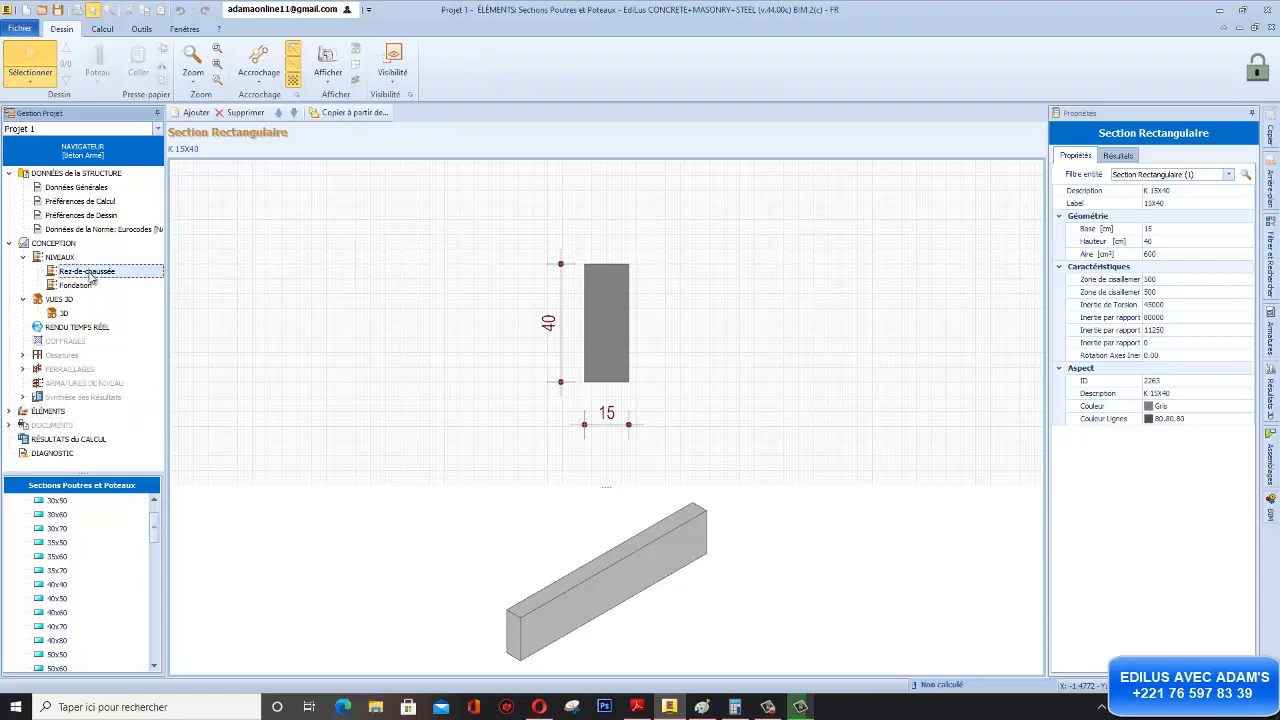
pyautogui.doubleClick(89, 274)
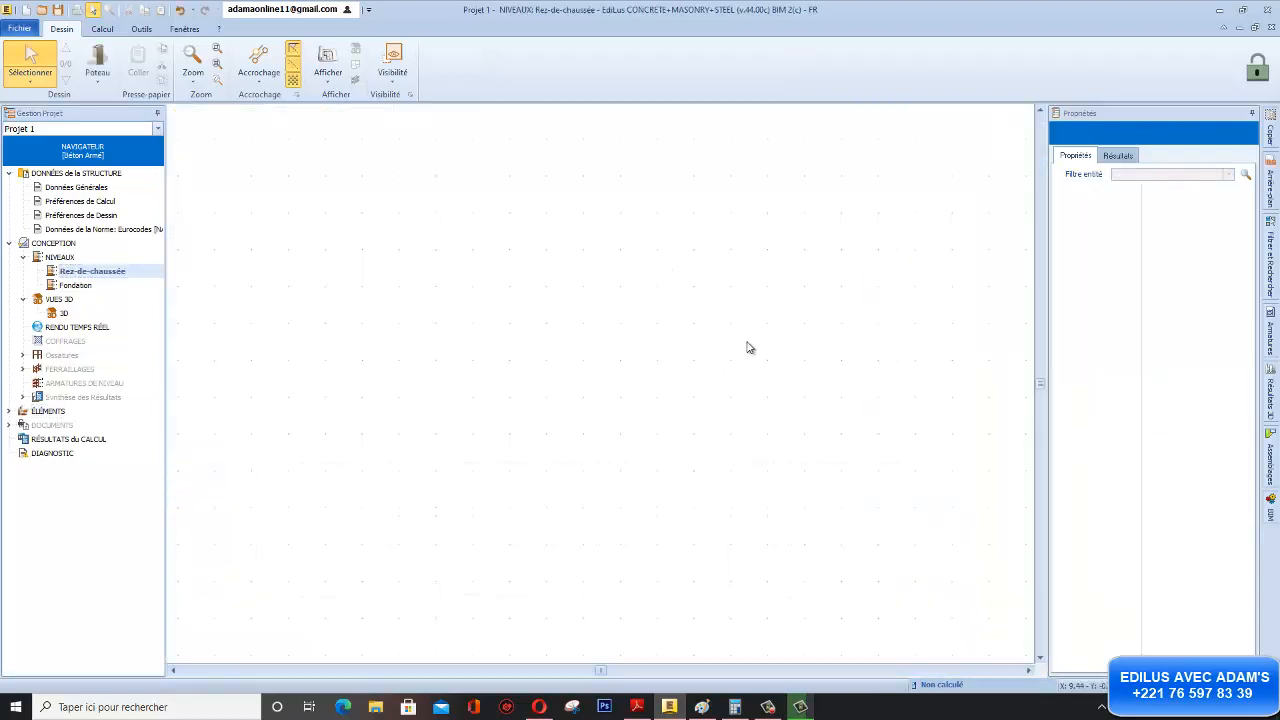
# - Recheck the custom rectangular sections among the beam and column sections and reopen the Rez-de-chaussée level
pyautogui.click(9, 411)
pyautogui.click(65, 428)
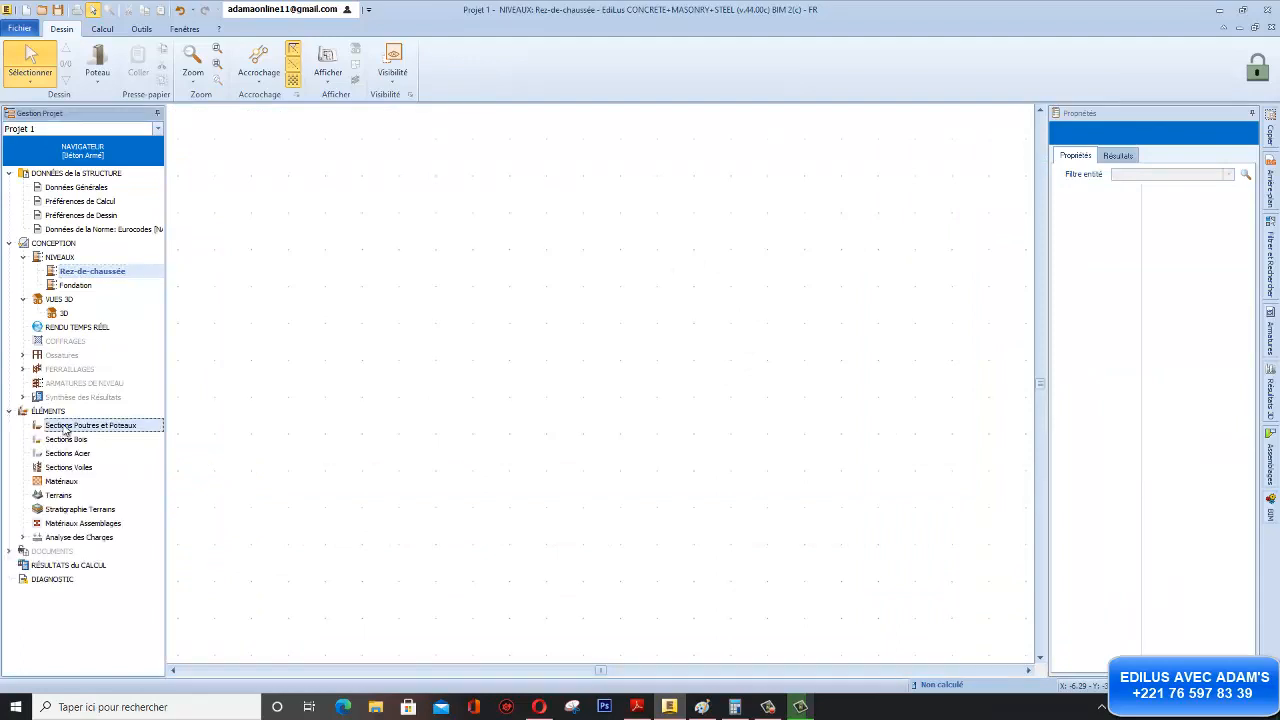
pyautogui.doubleClick(65, 428)
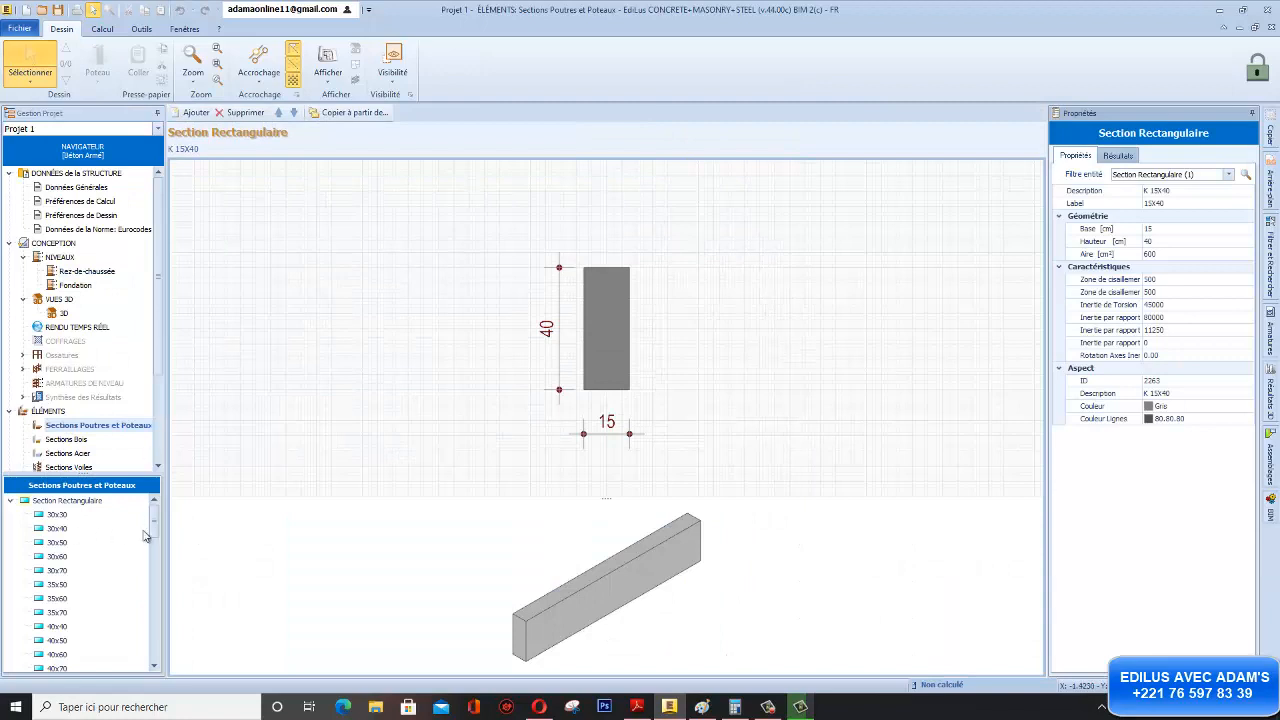
pyautogui.moveTo(155, 518); pyautogui.dragTo(152, 588)
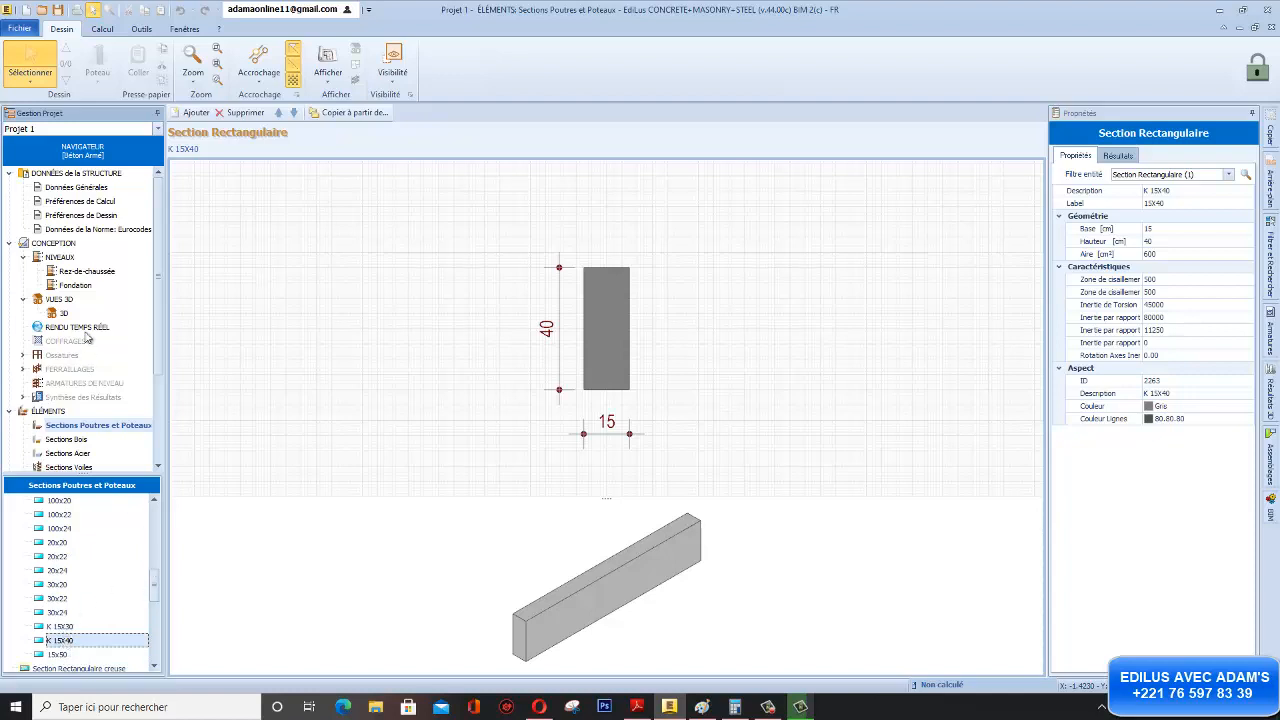
pyautogui.click(86, 276)
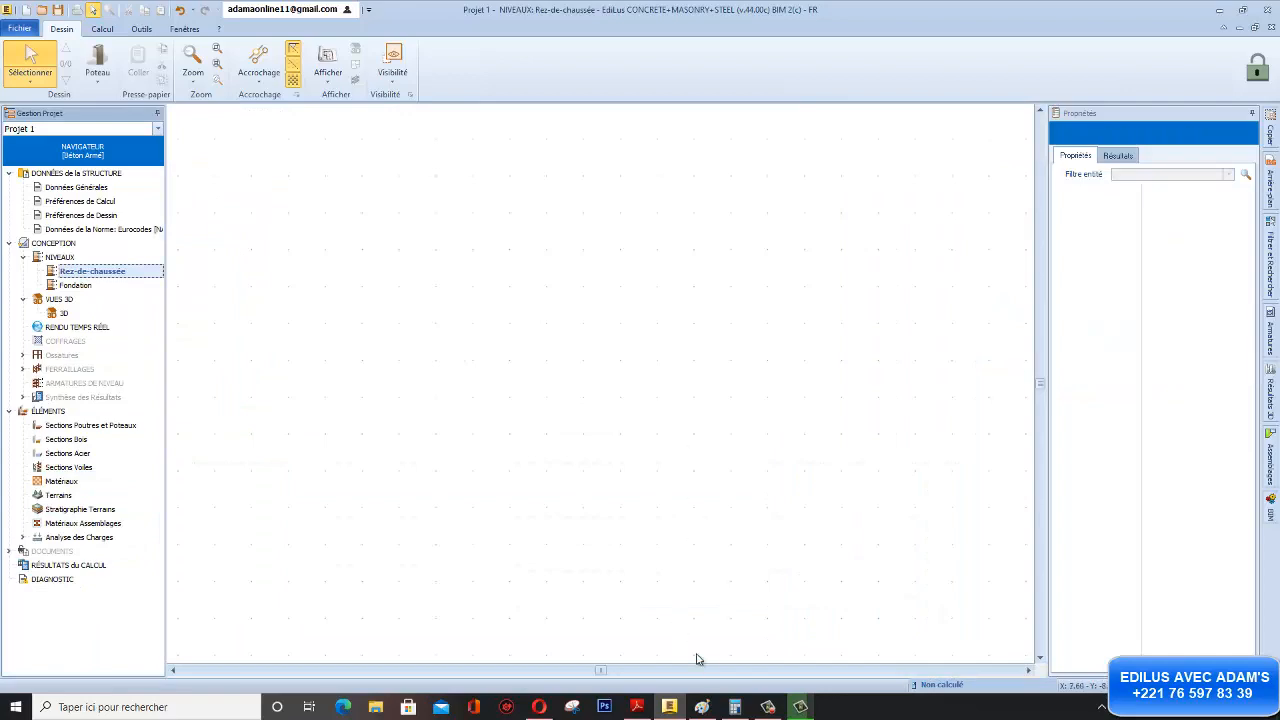
pyautogui.click(768, 707)
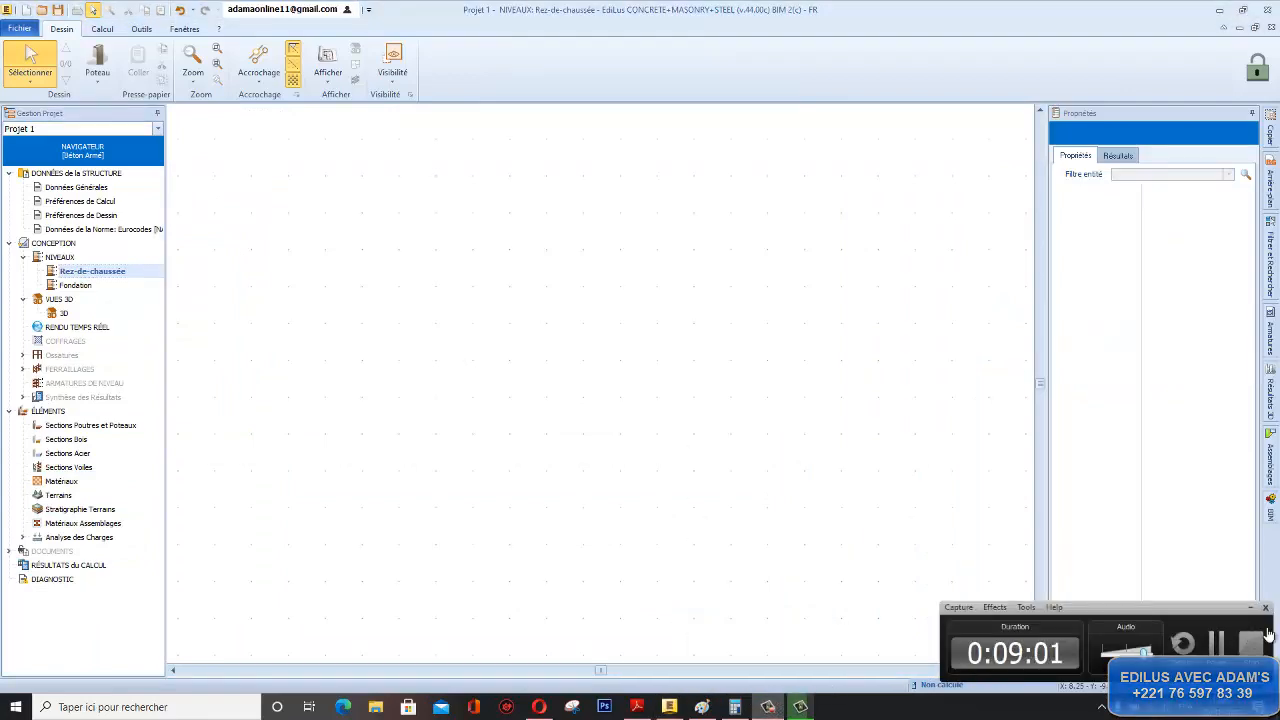